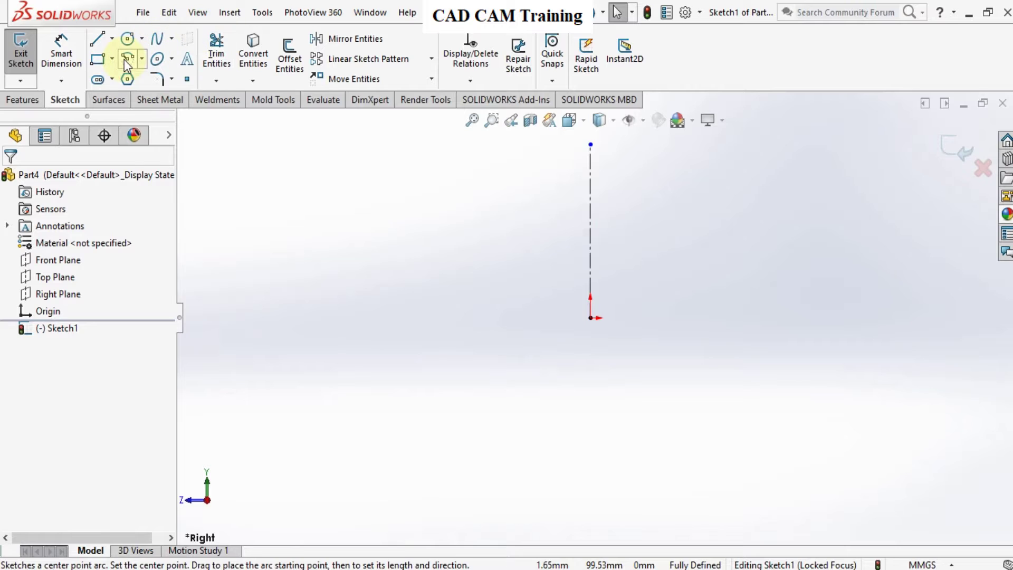
- Sketch a nearly closed centre-point arc around the origin, leaving a gap of about 6.6 mm across the vertical centerline
click(126, 59)
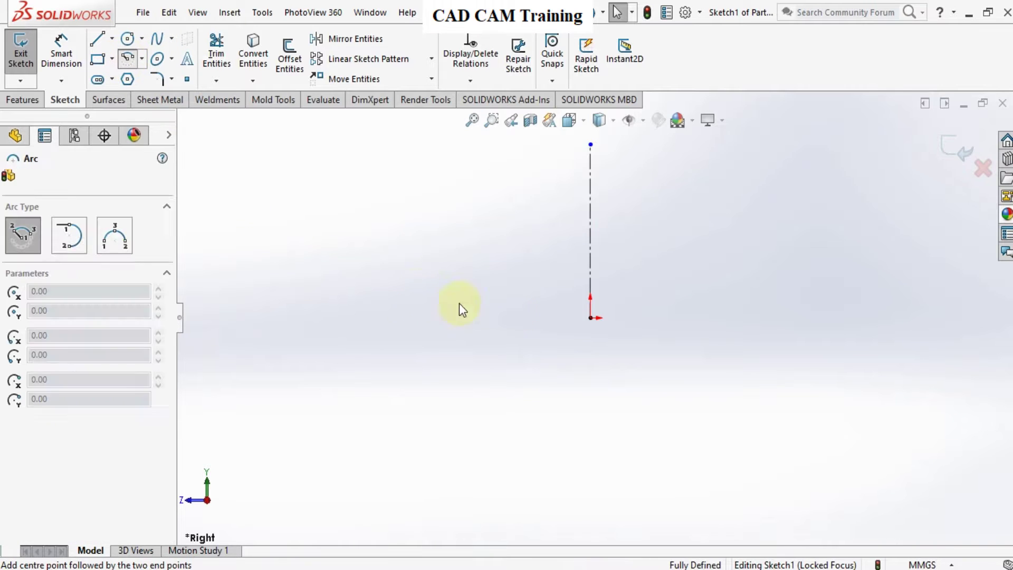
click(590, 317)
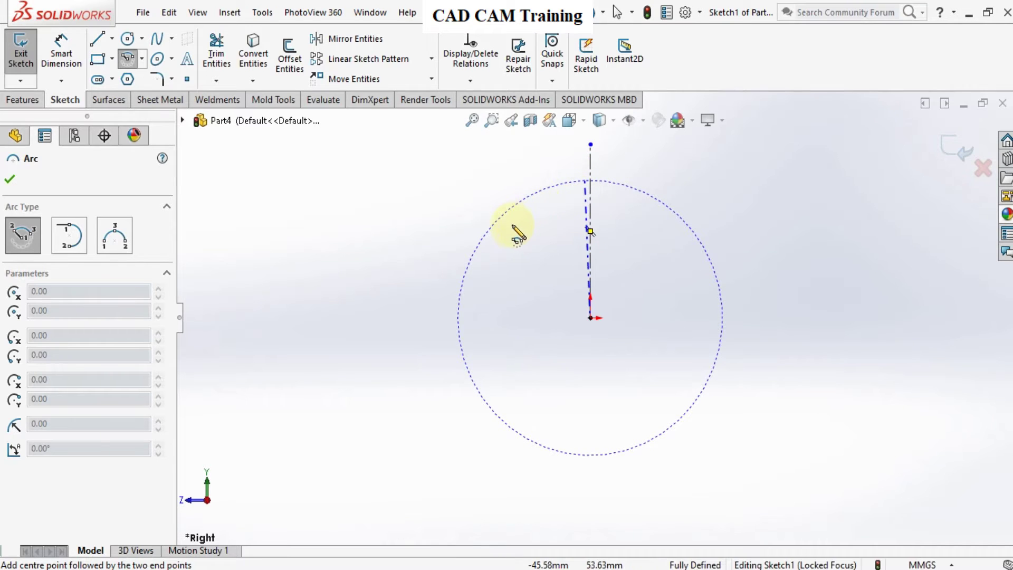
click(579, 186)
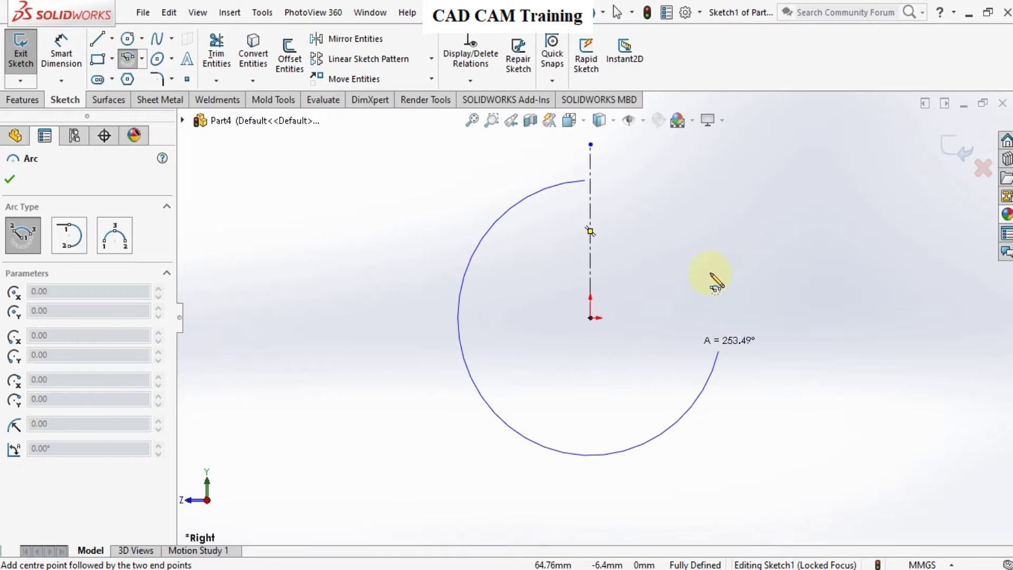
click(596, 181)
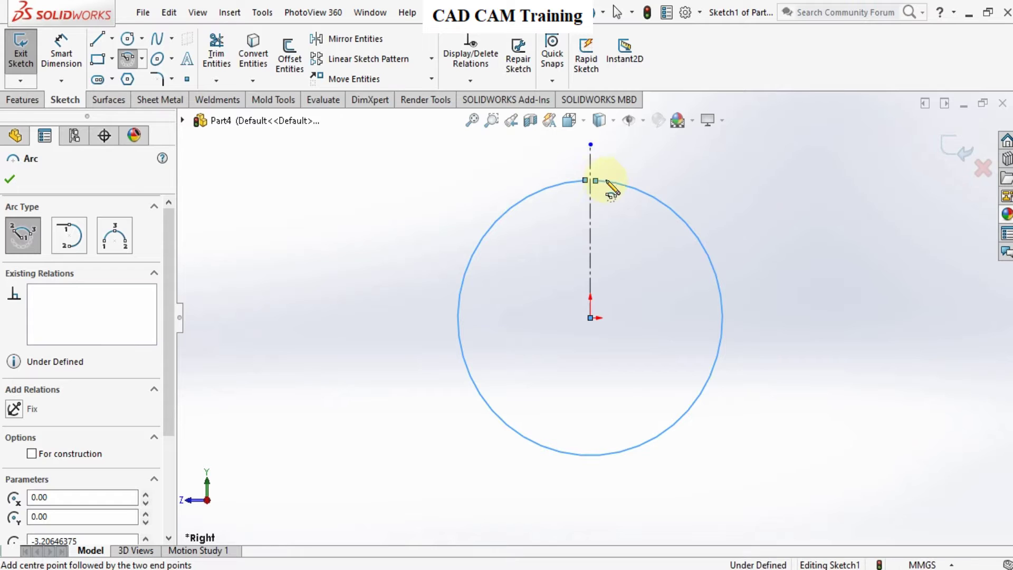
right_click(604, 185)
click(613, 194)
- Dimension the gap between the two arc endpoints as 1 mm
scroll(606, 163, down, 2)
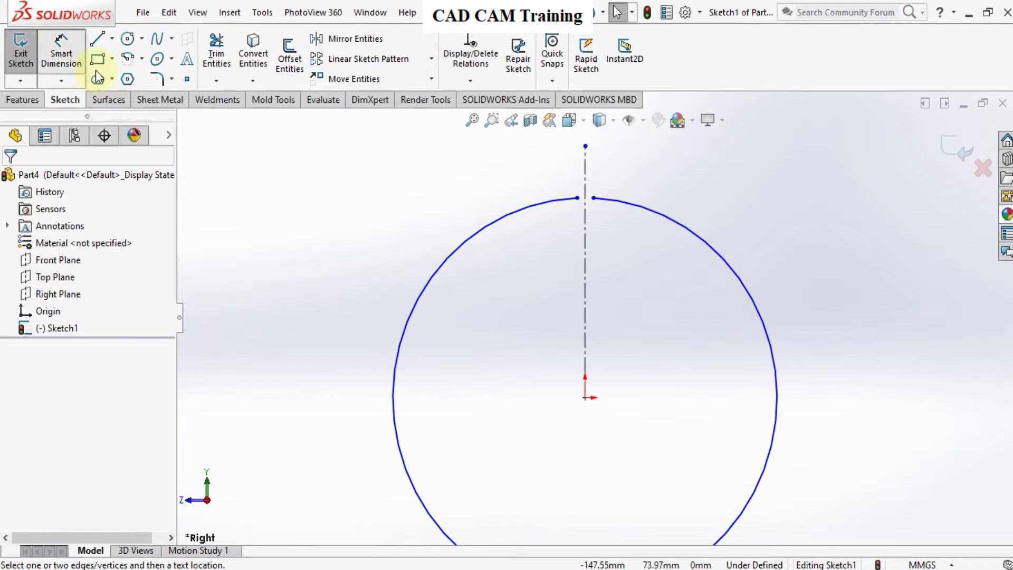
click(74, 63)
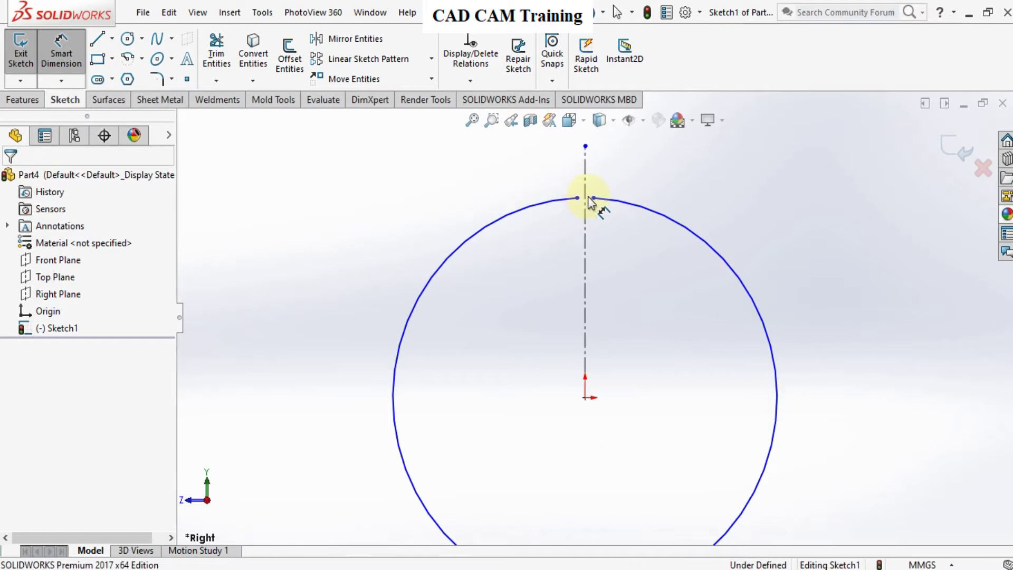
click(594, 199)
click(577, 198)
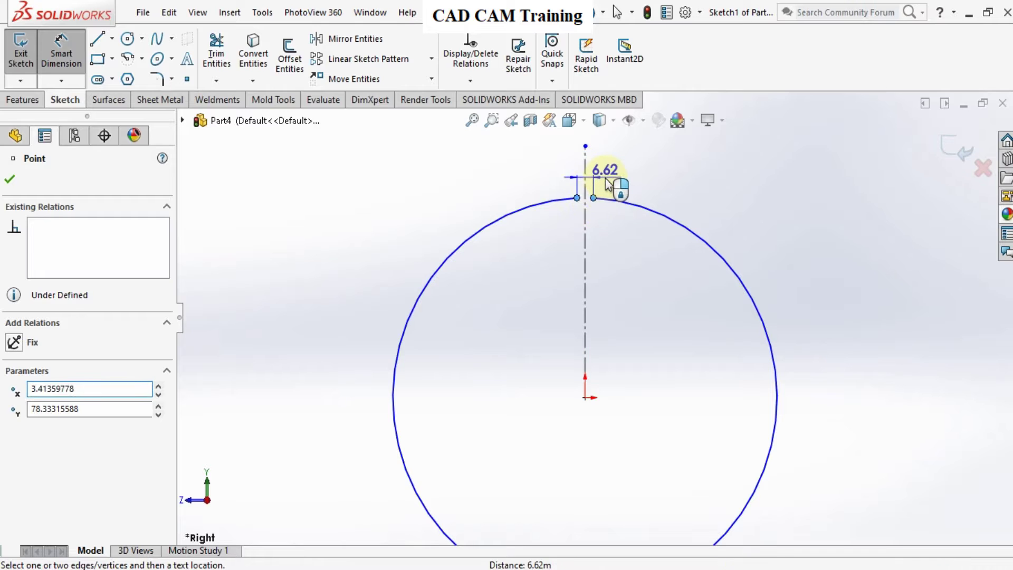
click(607, 183)
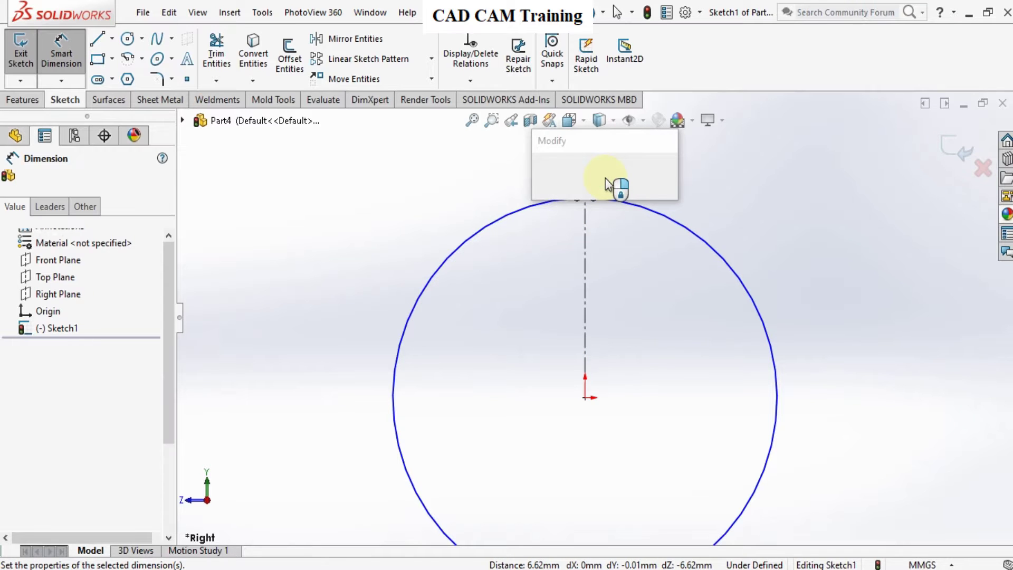
text(1)
key(Return)
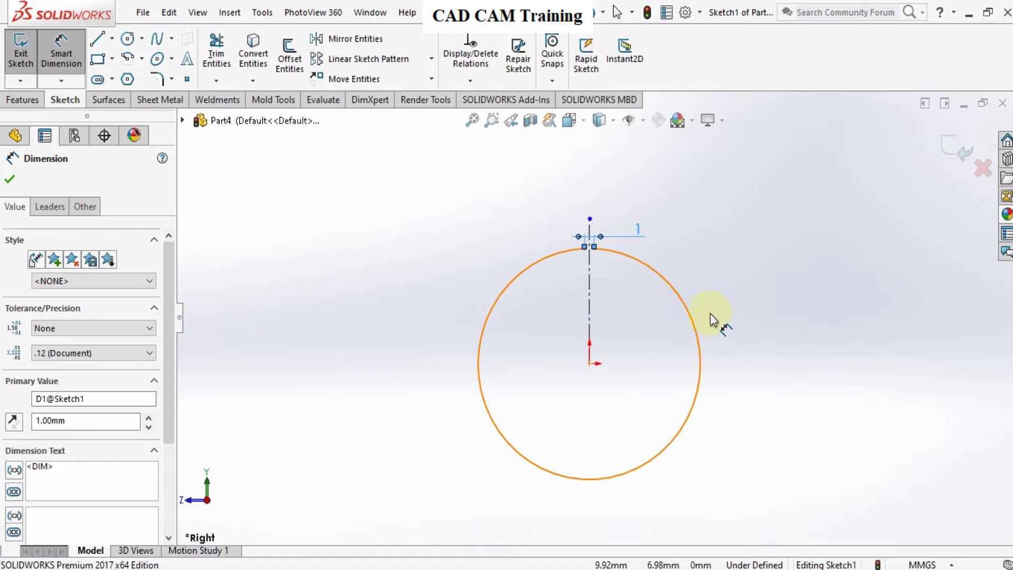
- Dimension the arc's radius as 50 mm
click(710, 313)
click(718, 319)
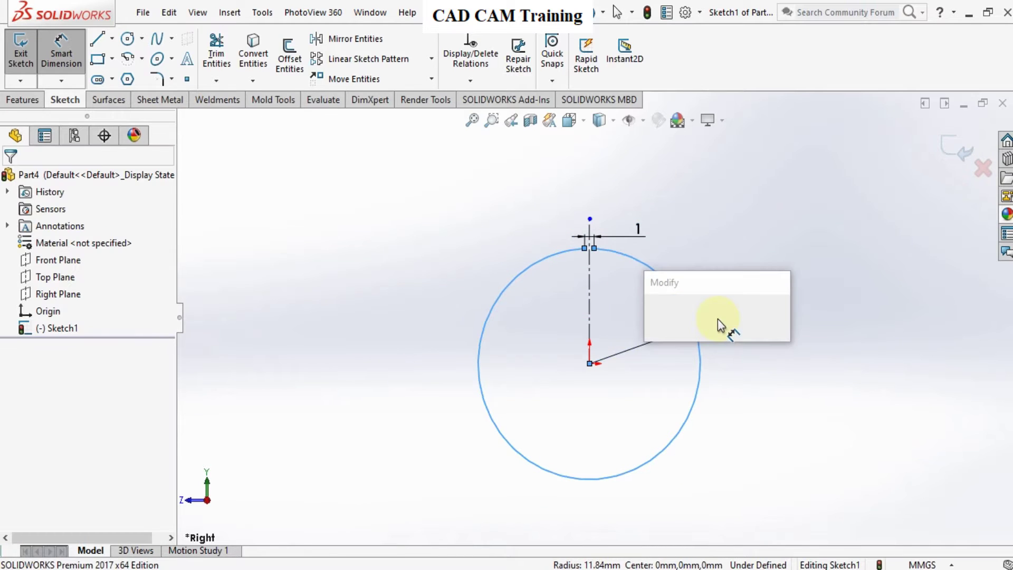
text(50)
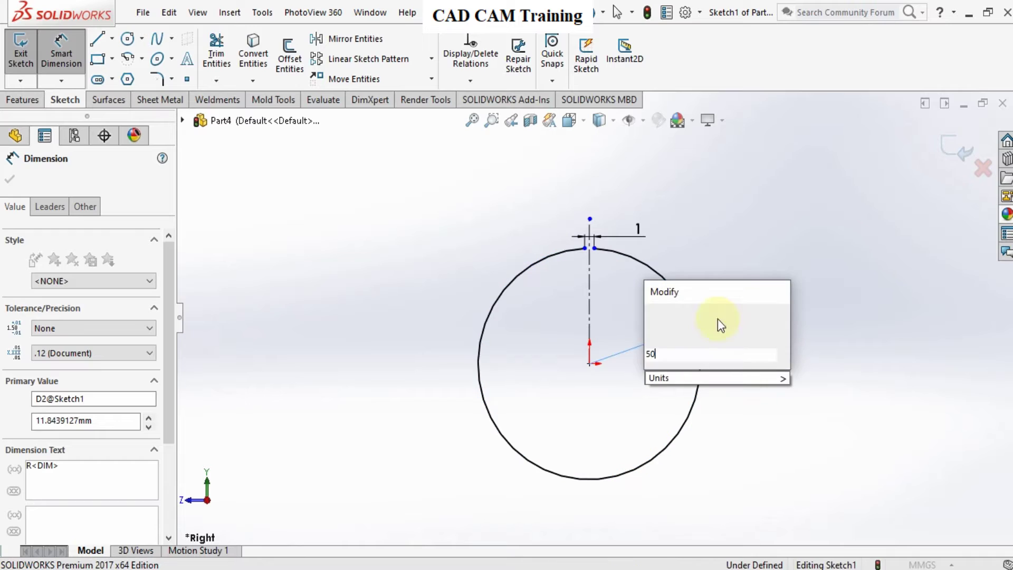
key(Return)
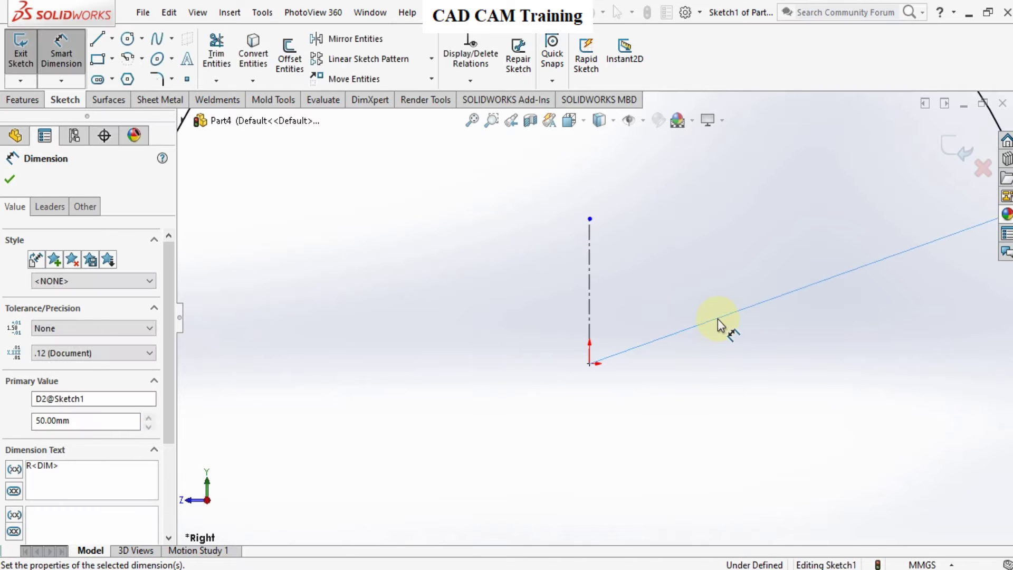
scroll(707, 321, up, 5)
click(10, 179)
key(f)
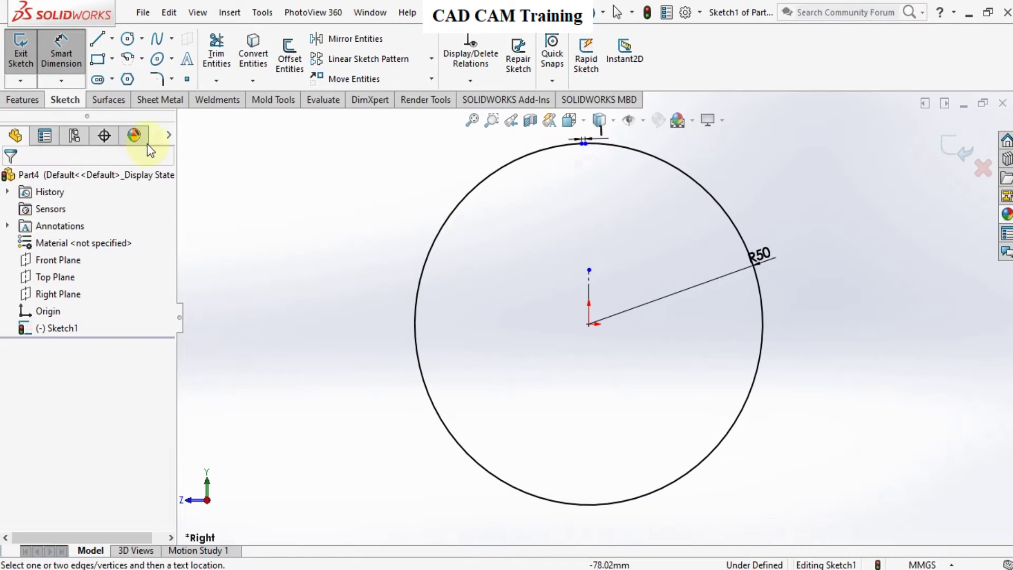
key(Escape)
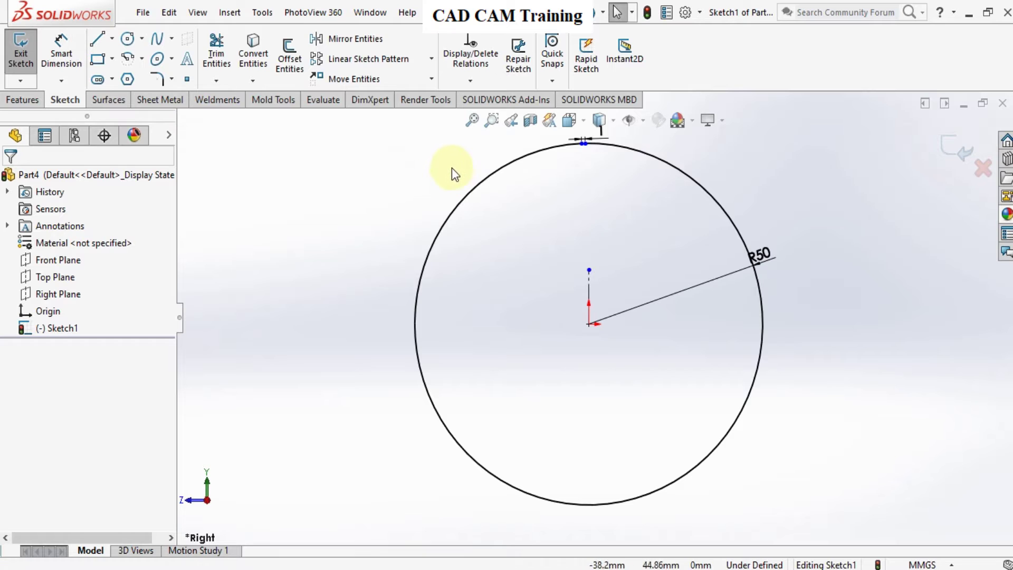
- Stretch the centerline upward beyond the arc gap to about 61 mm long and apply a Vertical relation to it
key(z)
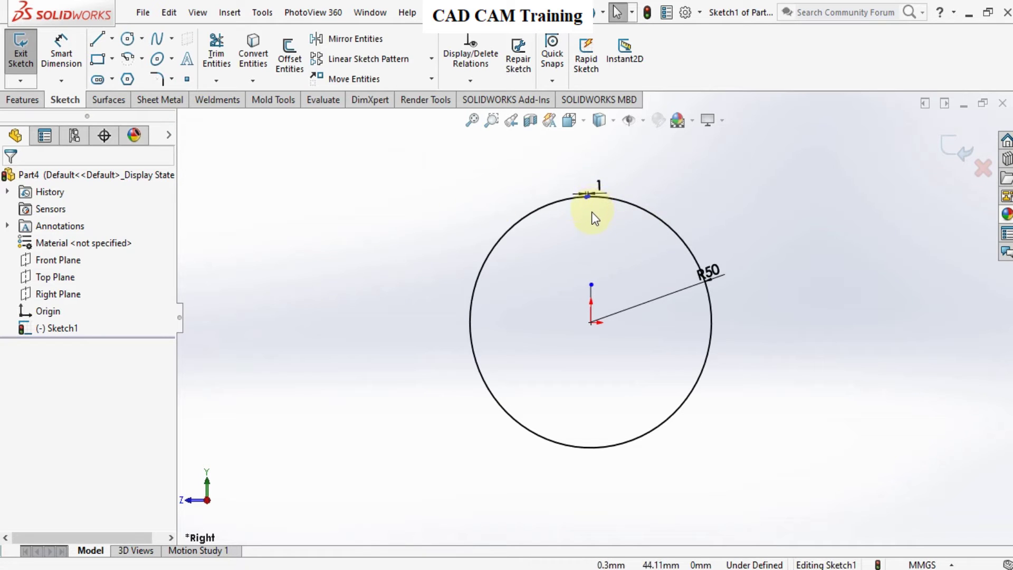
scroll(602, 248, down, 4)
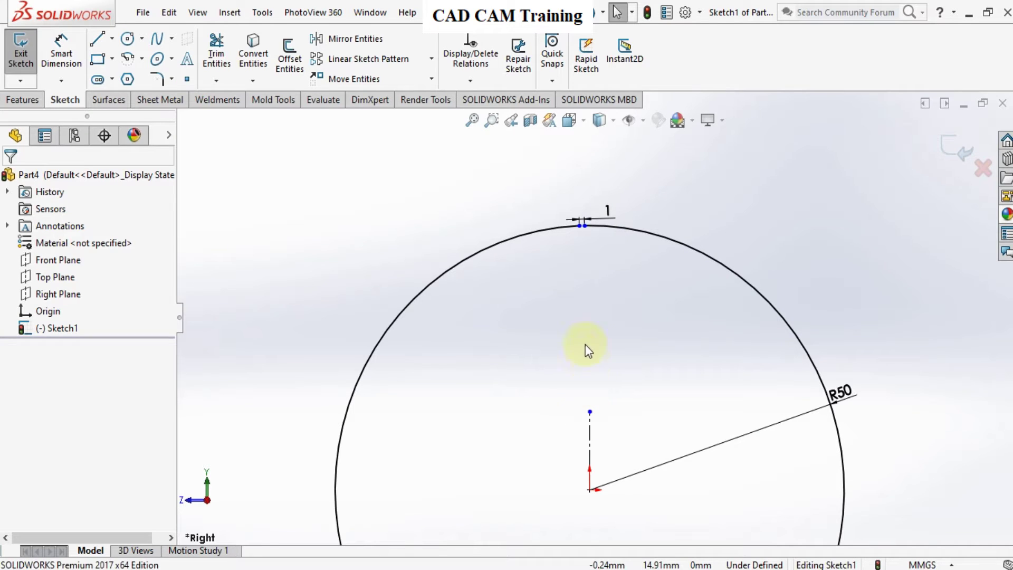
drag(590, 411, 589, 164)
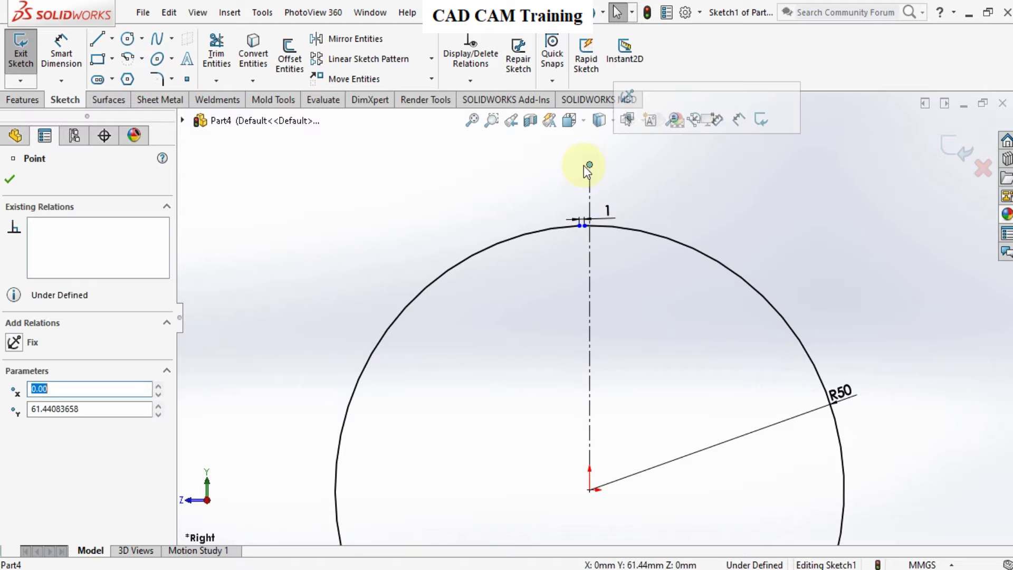
click(527, 186)
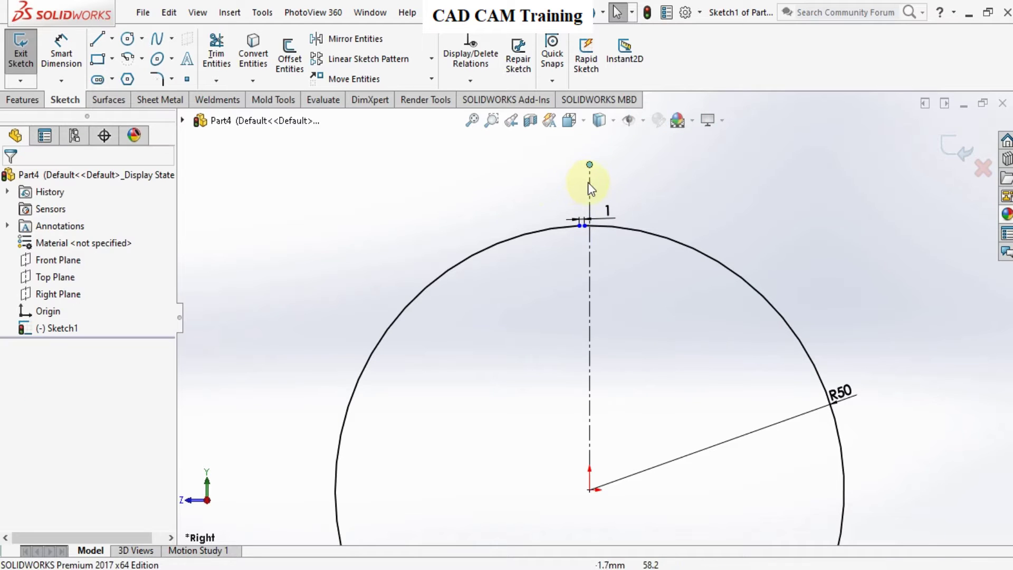
click(590, 185)
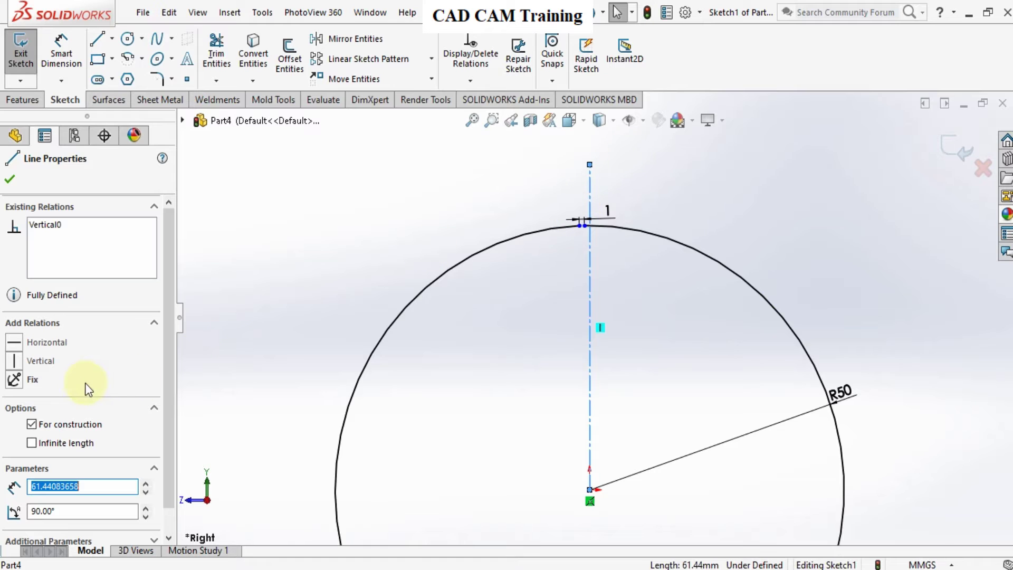
click(39, 362)
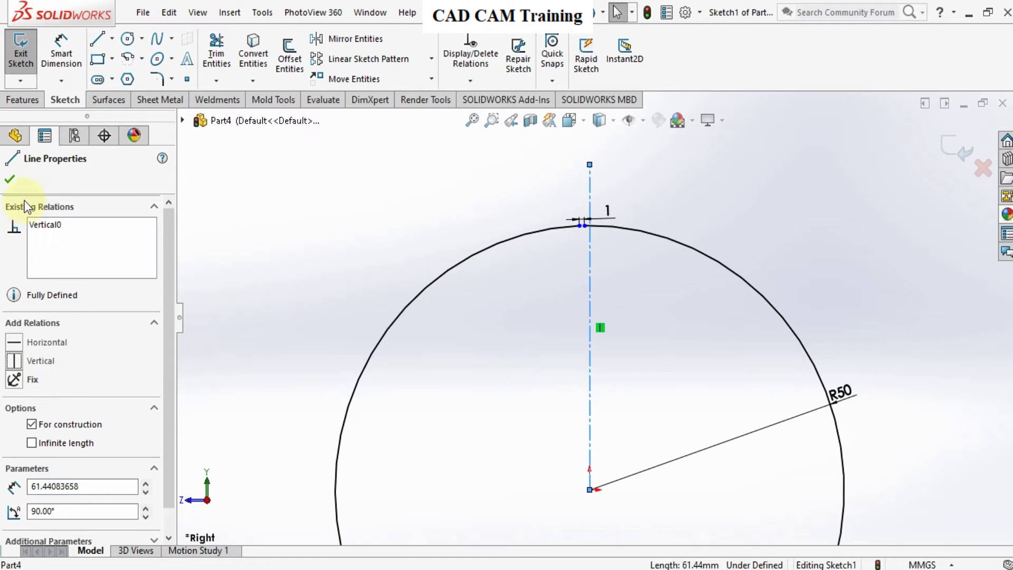
click(10, 180)
- Make the two arc endpoints symmetric about the vertical centerline
scroll(576, 226, down, 1)
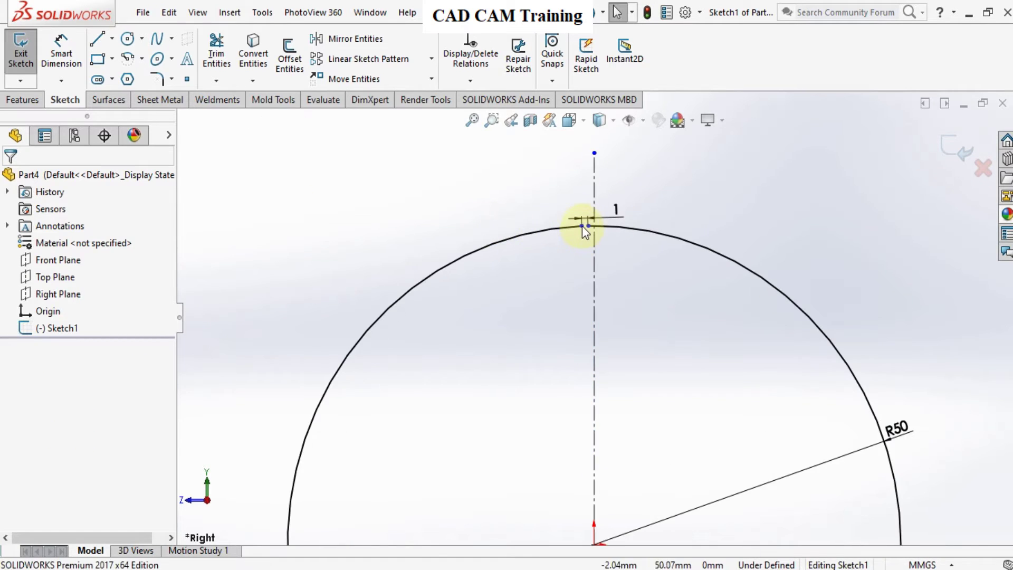
click(582, 226)
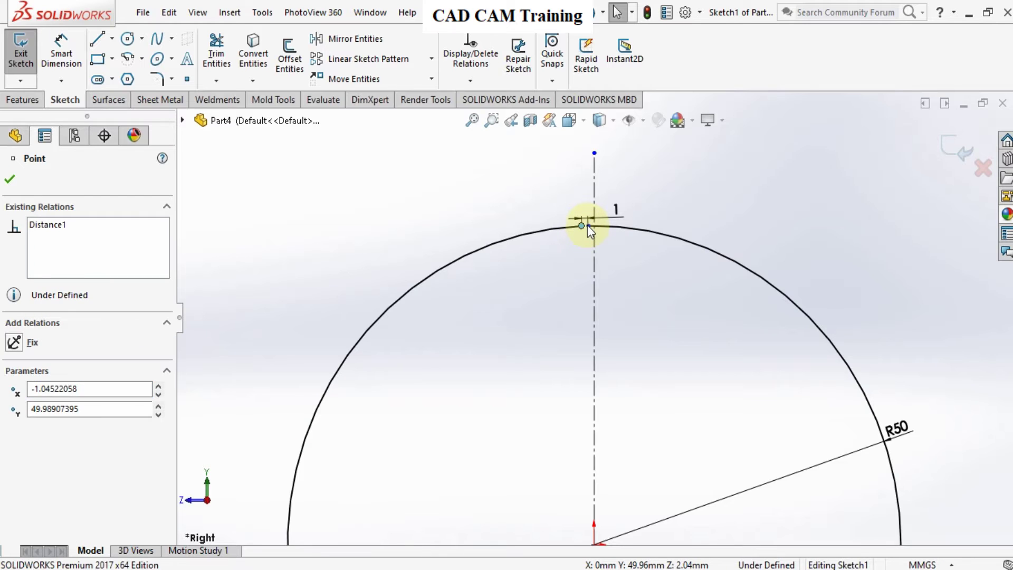
ctrl+click(587, 225)
ctrl+click(594, 234)
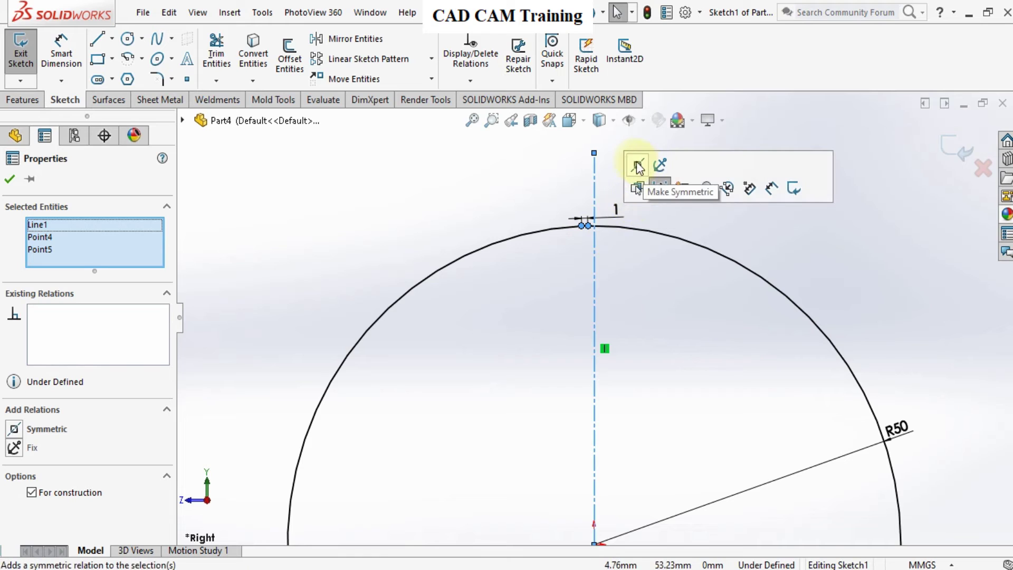
click(637, 164)
click(17, 182)
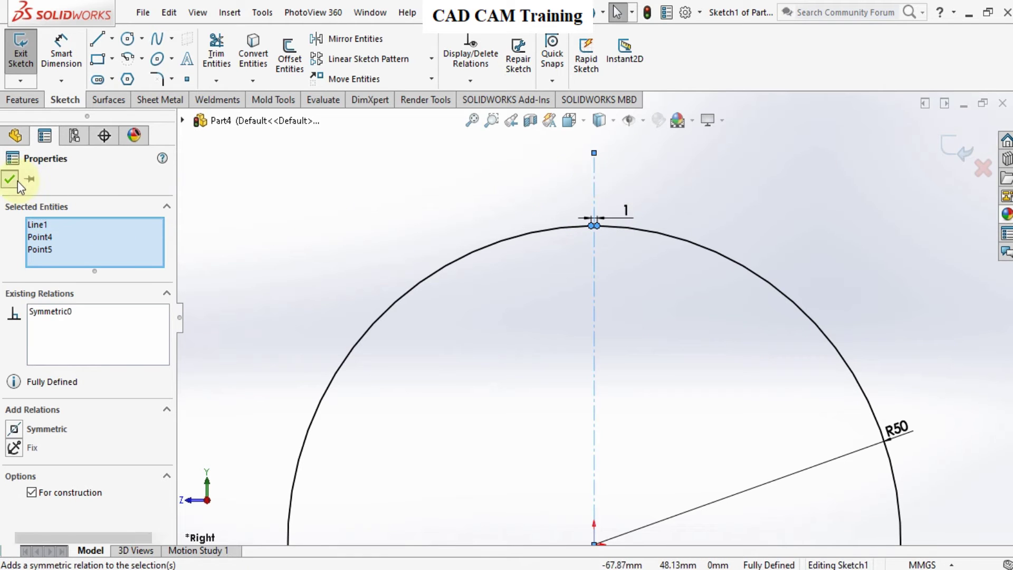
- Create a sheet metal Base Flange from the arc sketch with a blind depth of 50 mm
scroll(618, 284, up, 2)
scroll(635, 377, up, 5)
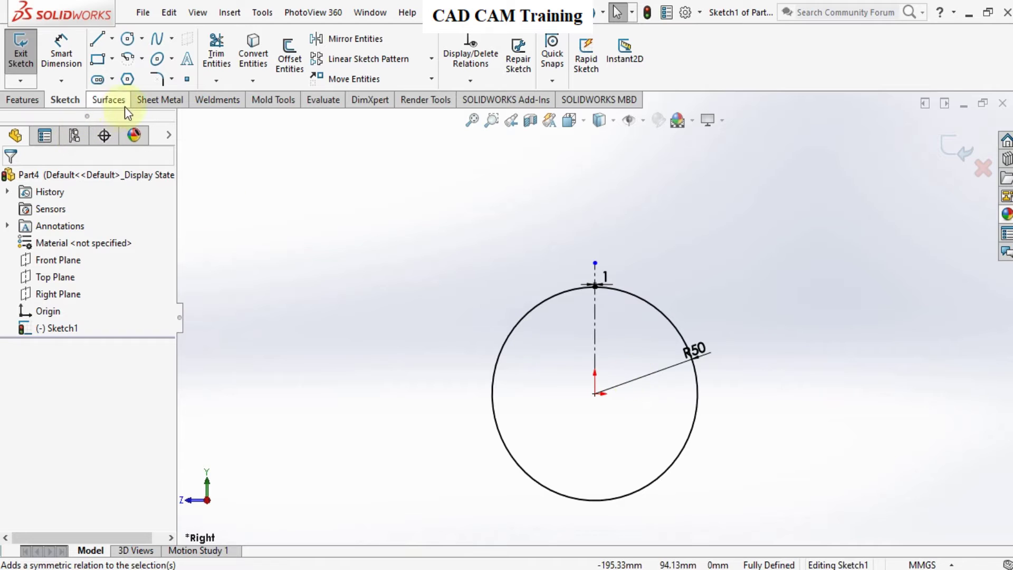
click(138, 102)
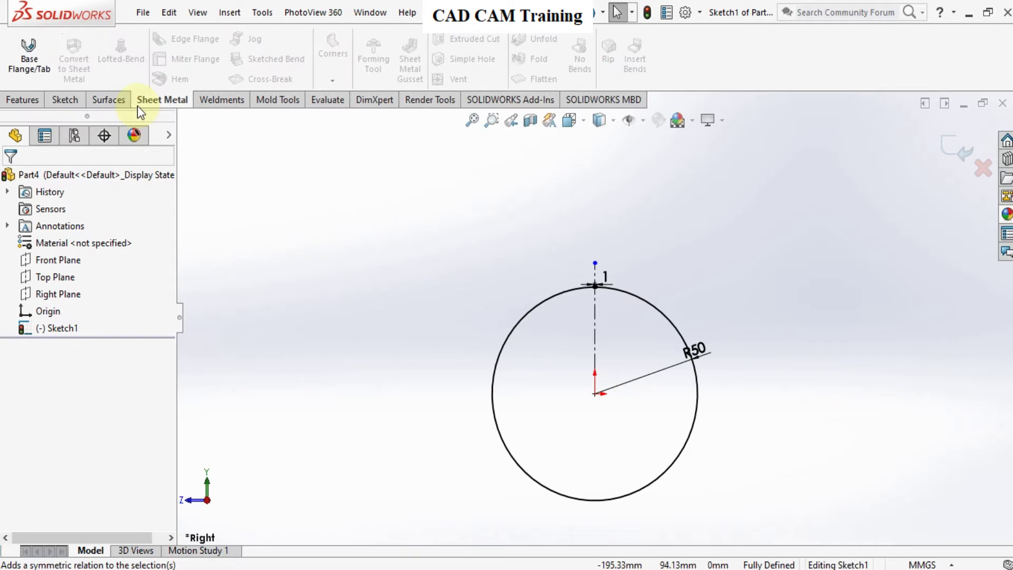
click(37, 56)
text(5)
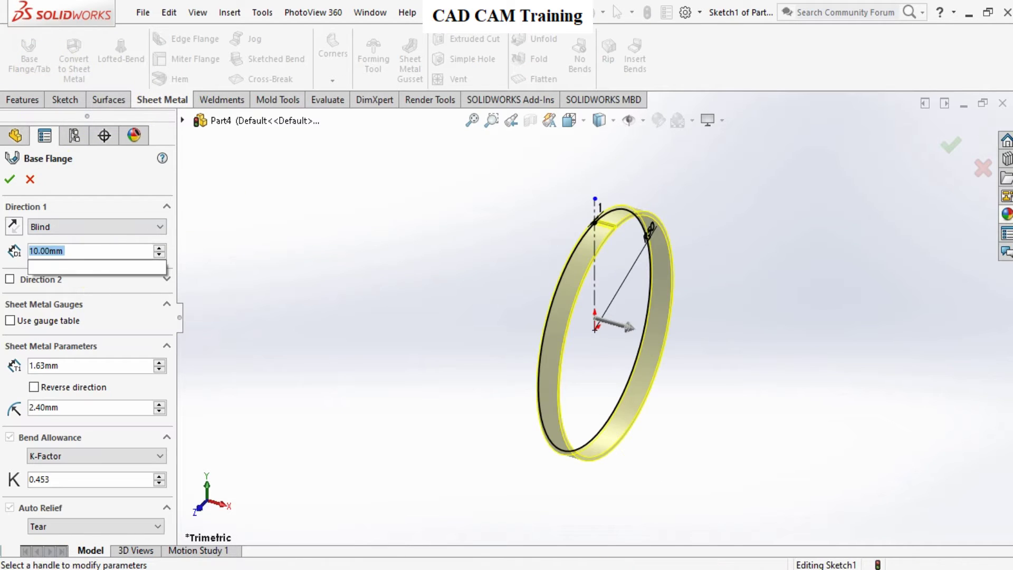
click(95, 267)
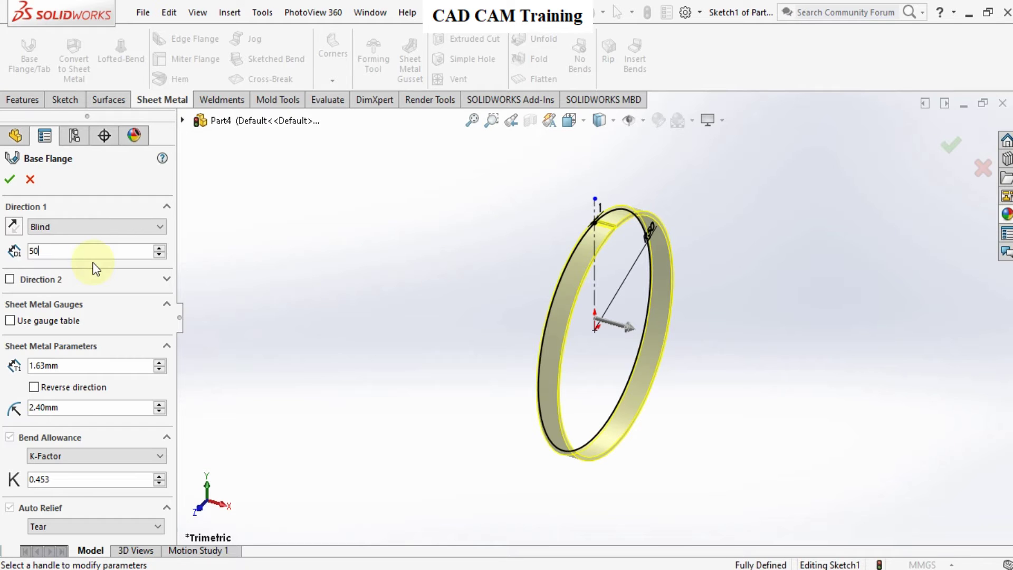
key(Return)
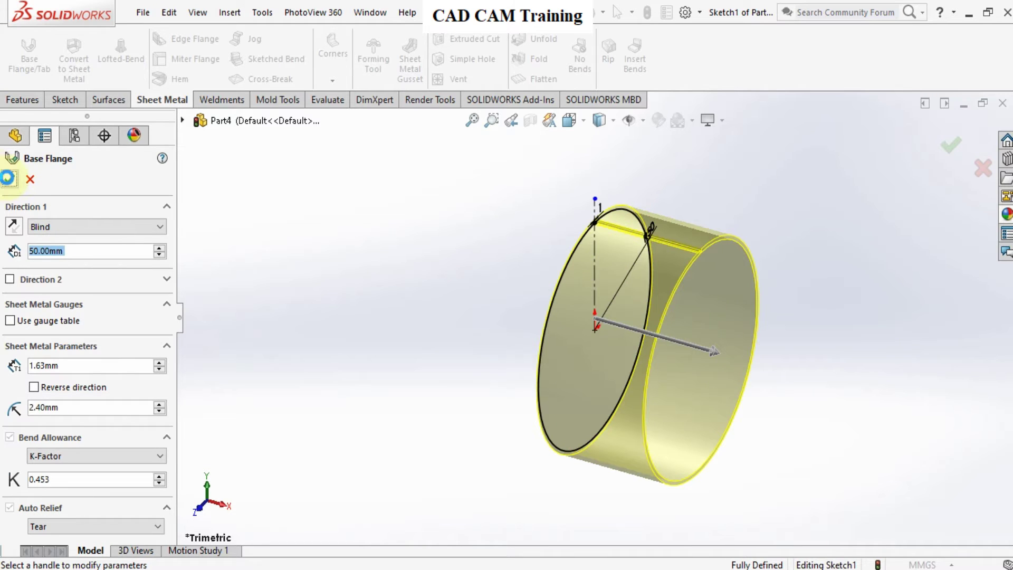
click(8, 178)
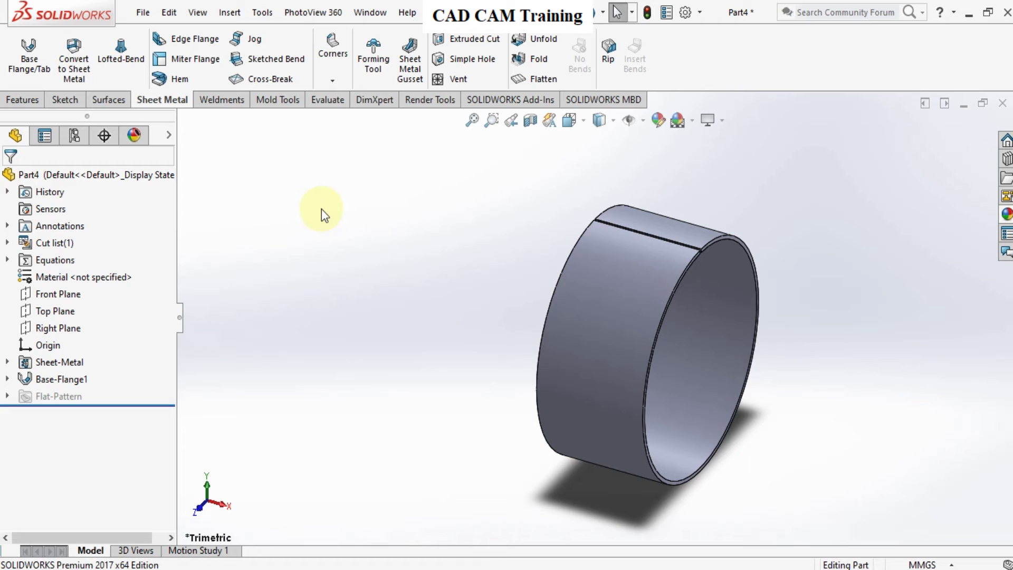
- Unfold the cylinder's base bend, keeping a linear edge along the slit fixed, and show the flat strip in isometric view
click(520, 42)
scroll(708, 259, down, 3)
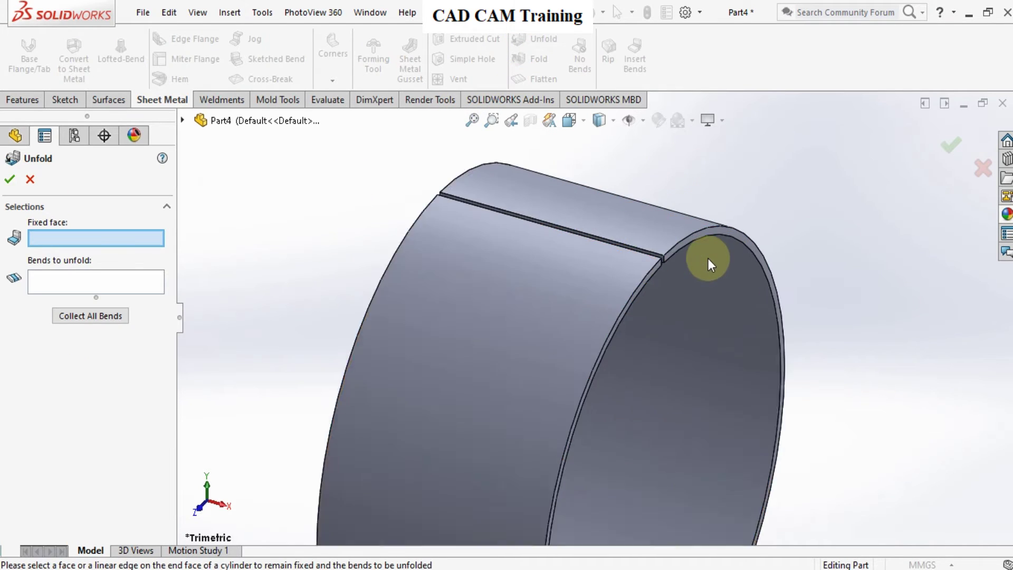
scroll(708, 258, down, 2)
click(601, 262)
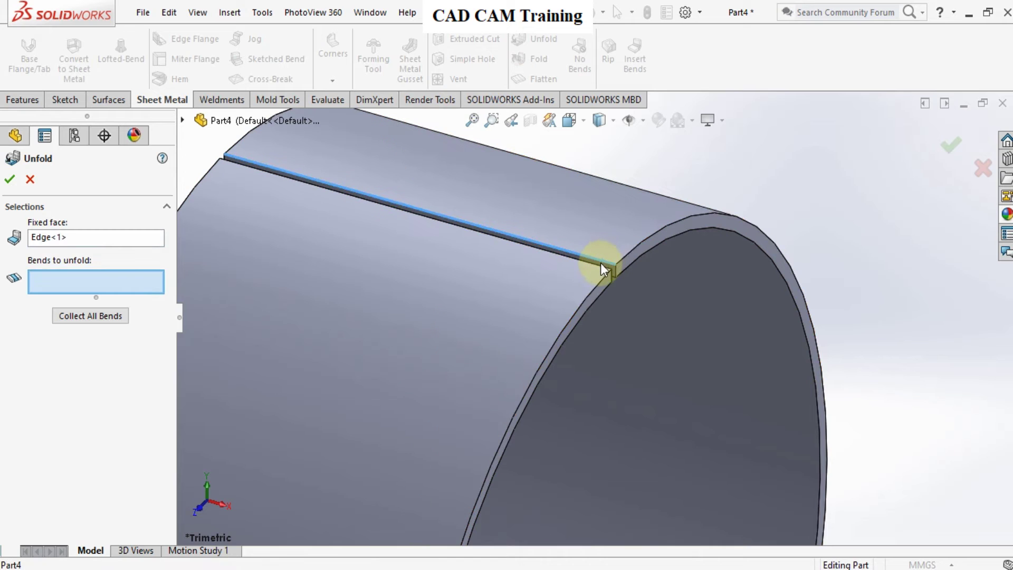
scroll(600, 263, down, 4)
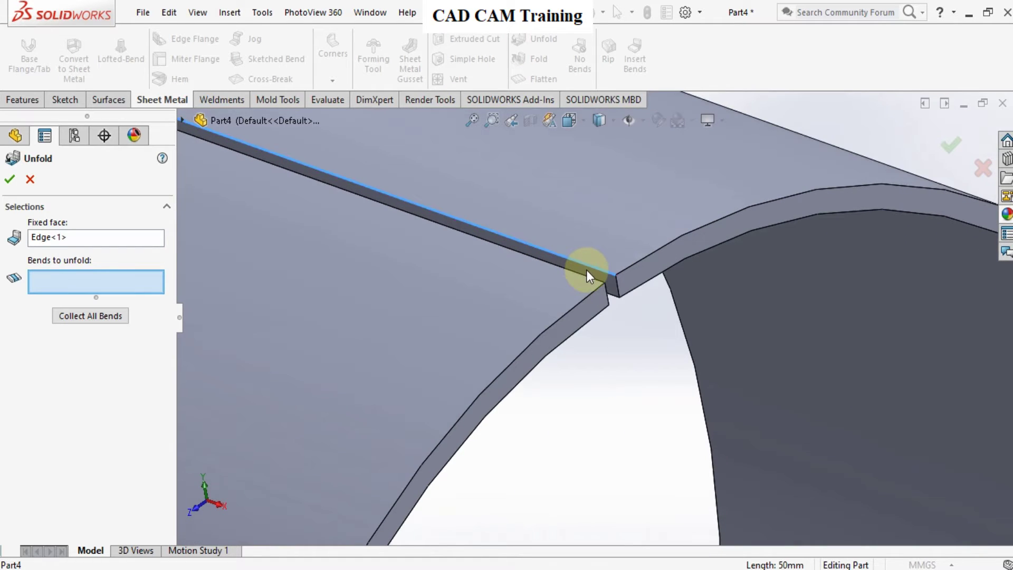
click(587, 271)
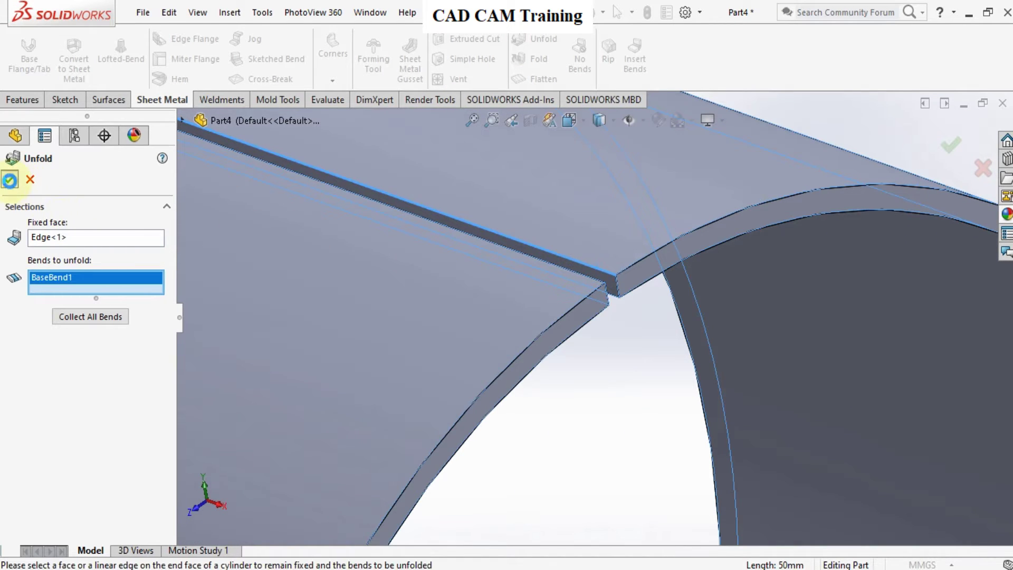
click(9, 180)
key(ctrl+7)
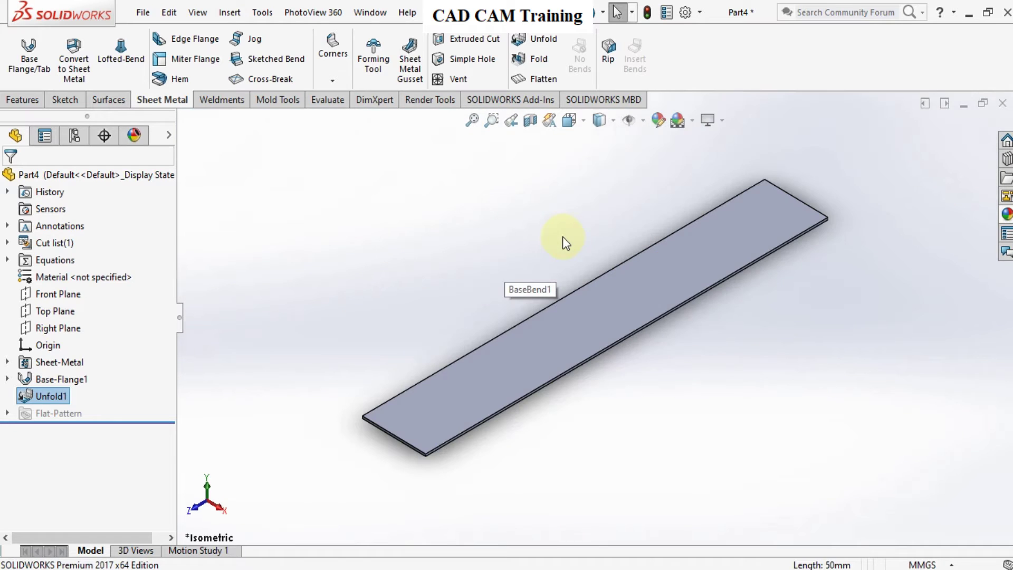
- Start a sketch on the flat strip's broad face and draw a corner rectangle about 44 by 7.5 mm near its lower end
click(532, 370)
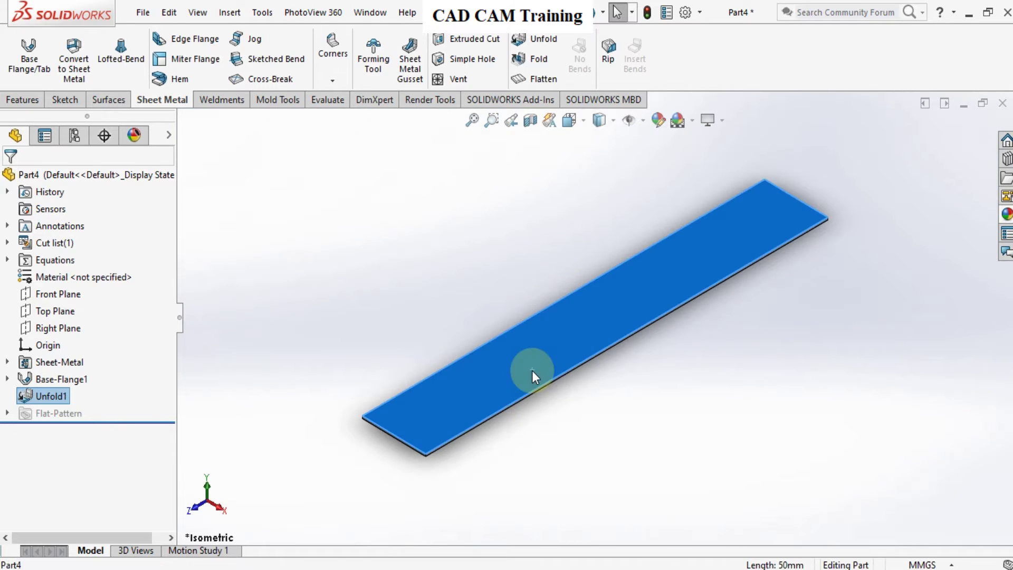
right_click(532, 371)
click(569, 205)
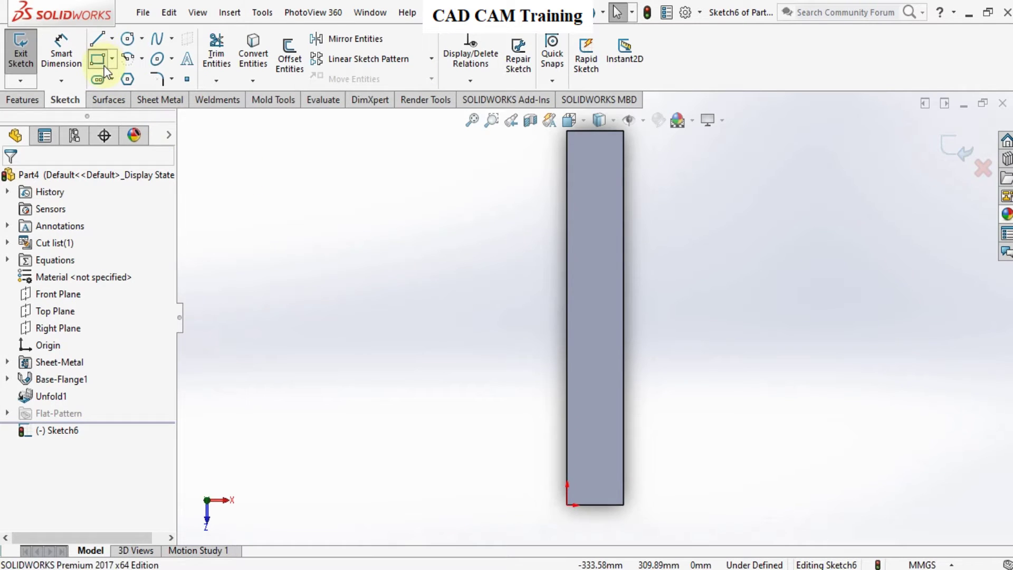
scroll(586, 491, down, 5)
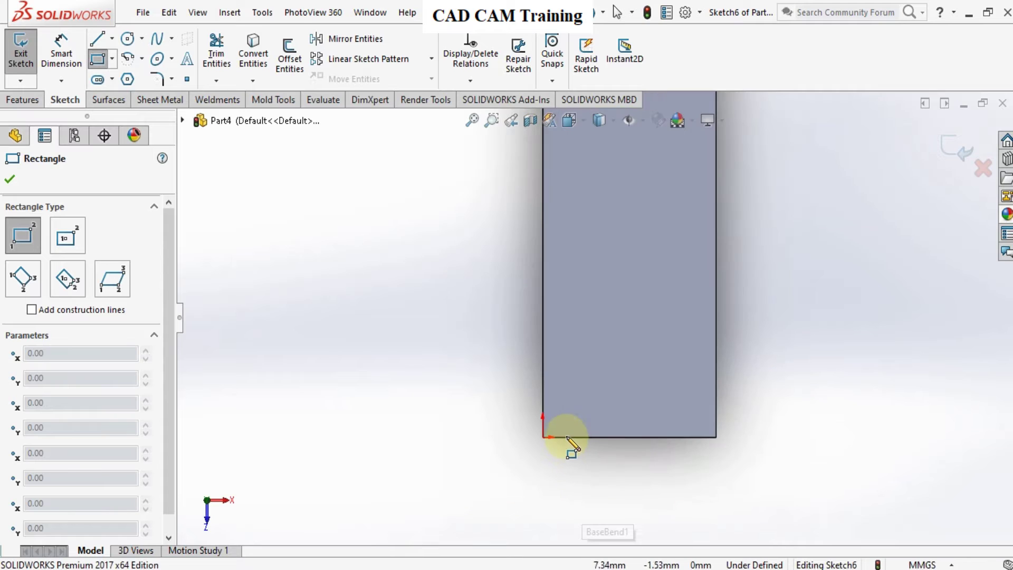
click(554, 420)
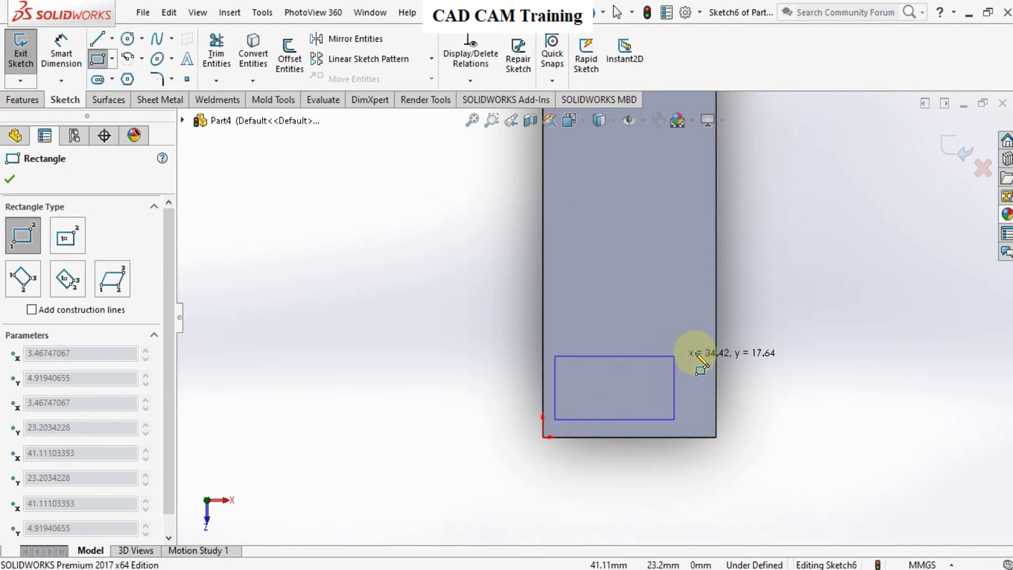
click(710, 393)
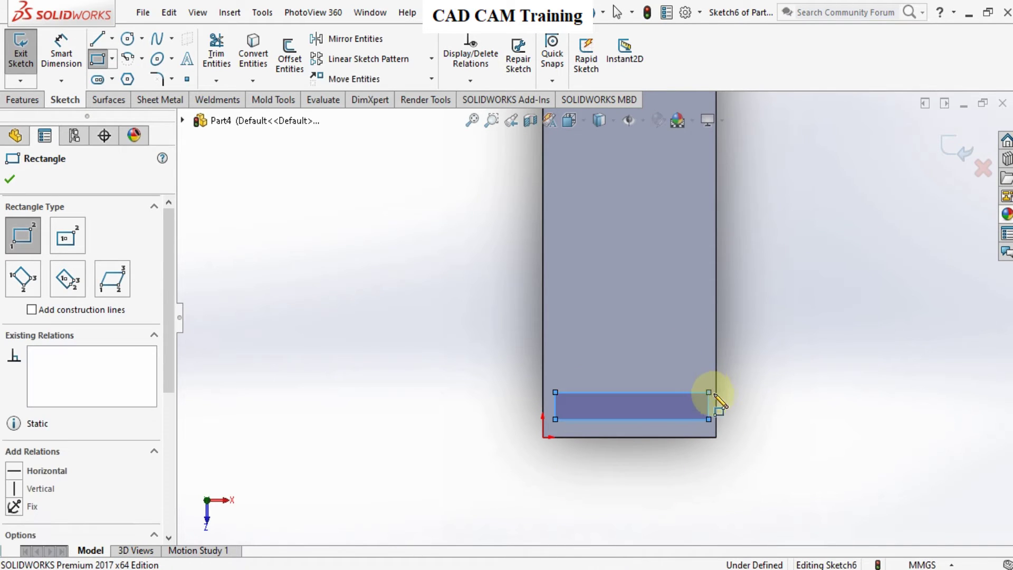
right_click(711, 399)
key(Escape)
right_click(732, 412)
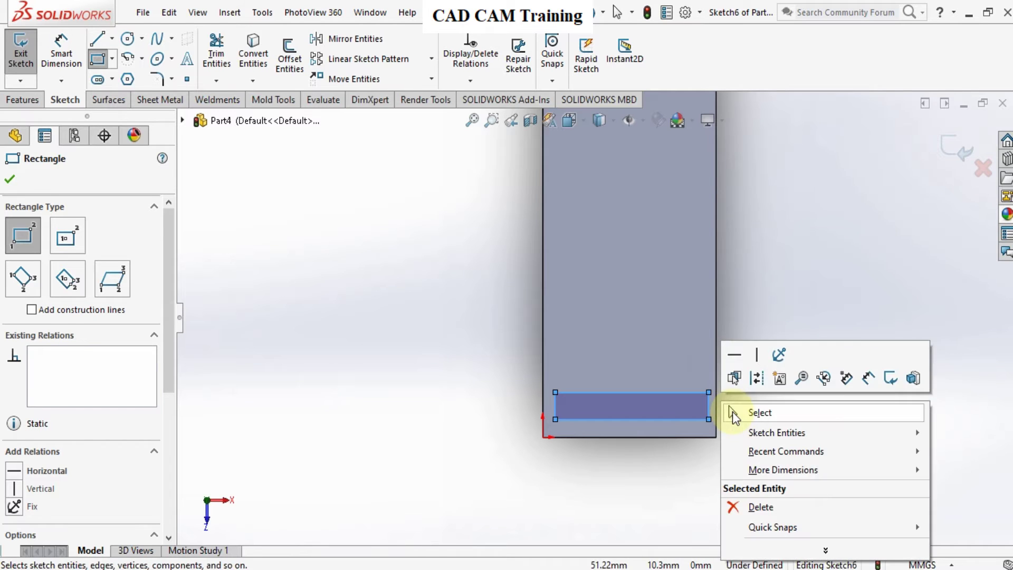
click(732, 412)
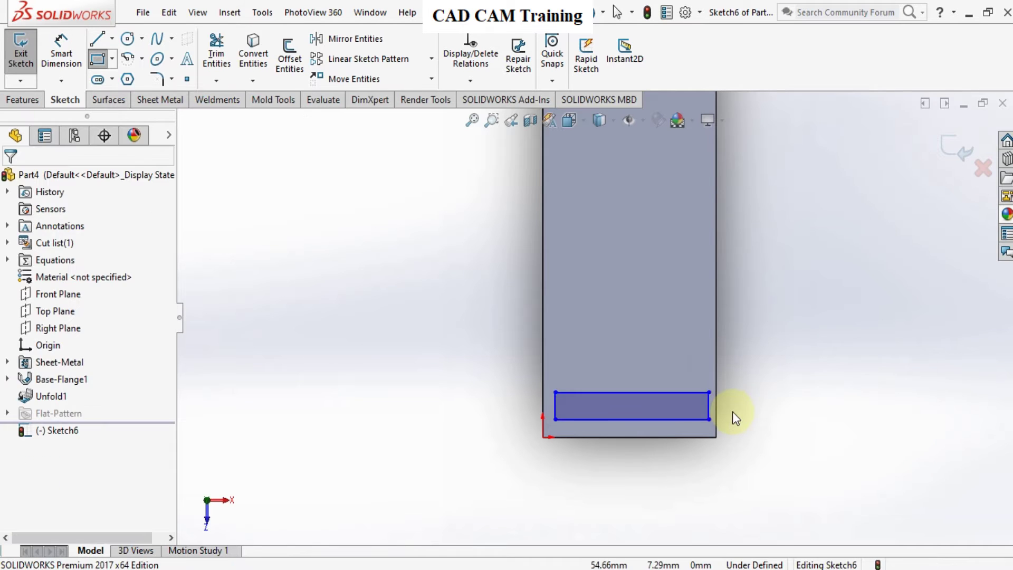
- Draw a vertical centerline from the midpoint of the strip's short end edge up through and beyond the rectangle
click(112, 38)
click(115, 73)
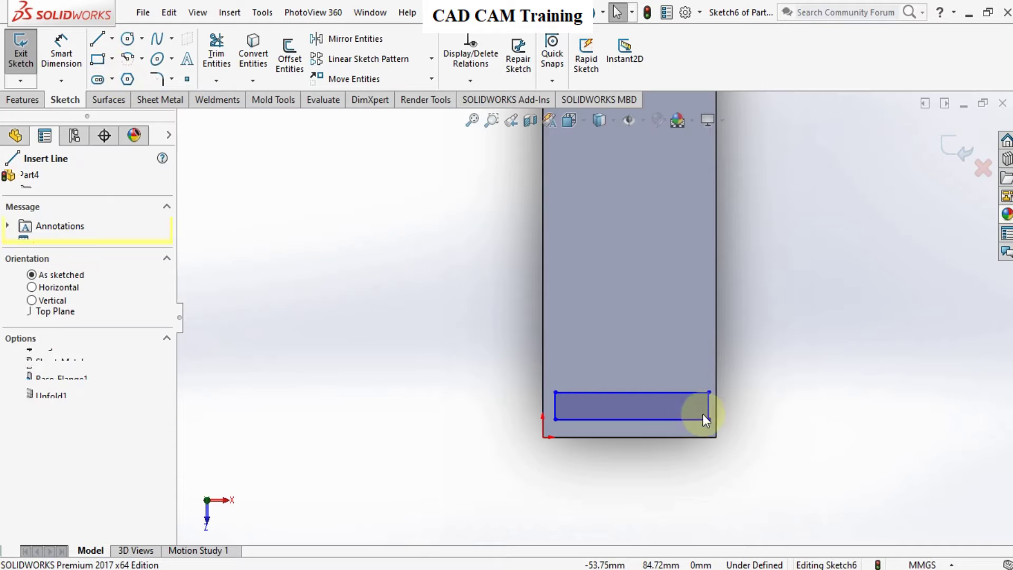
click(630, 437)
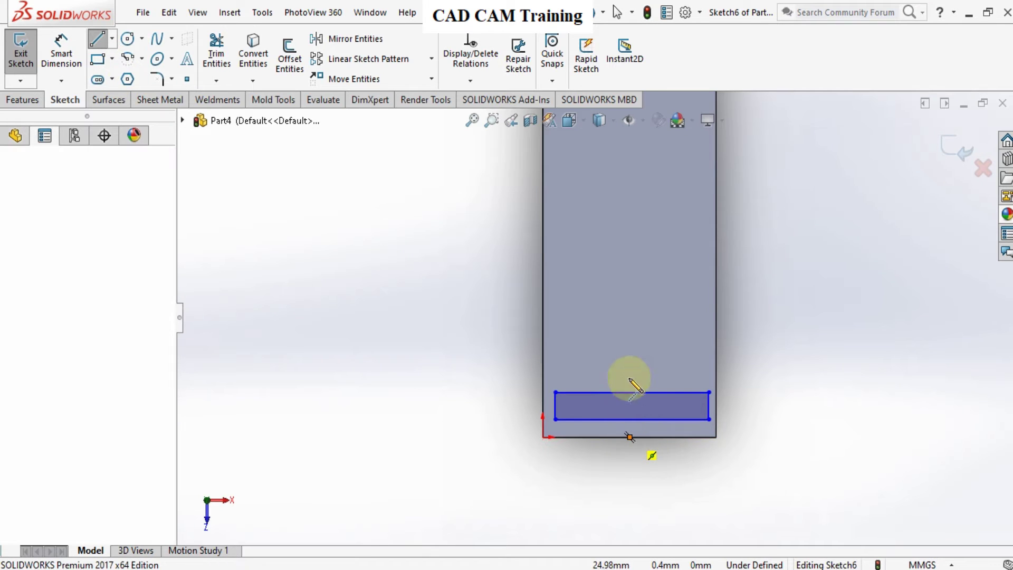
click(630, 309)
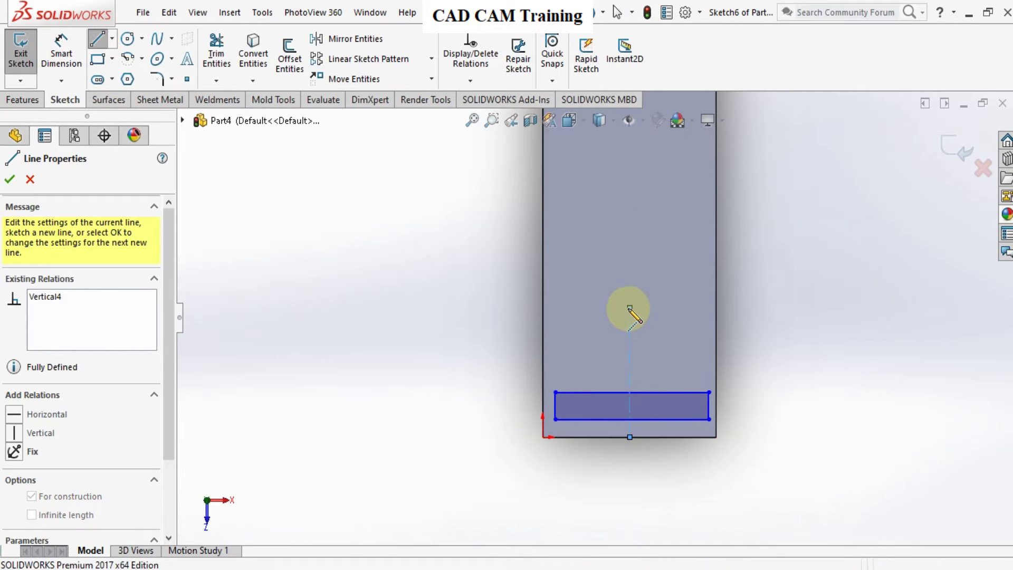
right_click(636, 311)
click(643, 319)
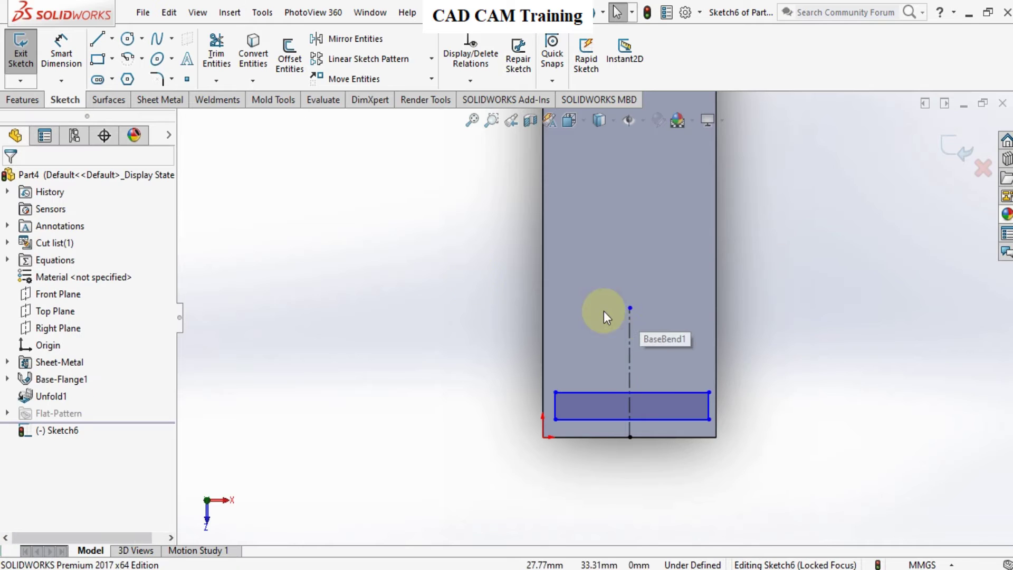
- Dimension the rectangle's lower side 7 mm from the strip's short end edge
click(60, 51)
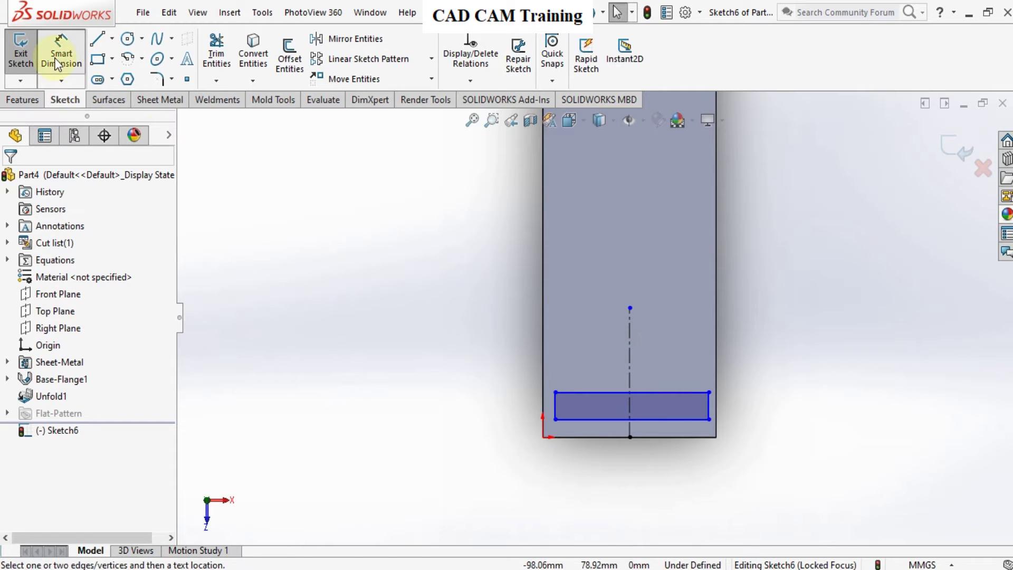
click(663, 420)
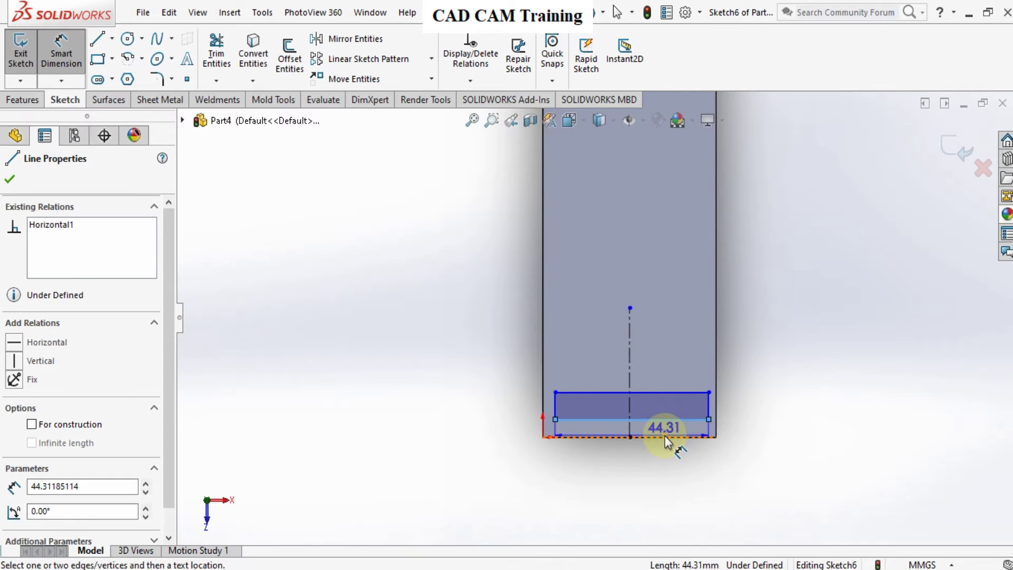
click(665, 437)
click(739, 434)
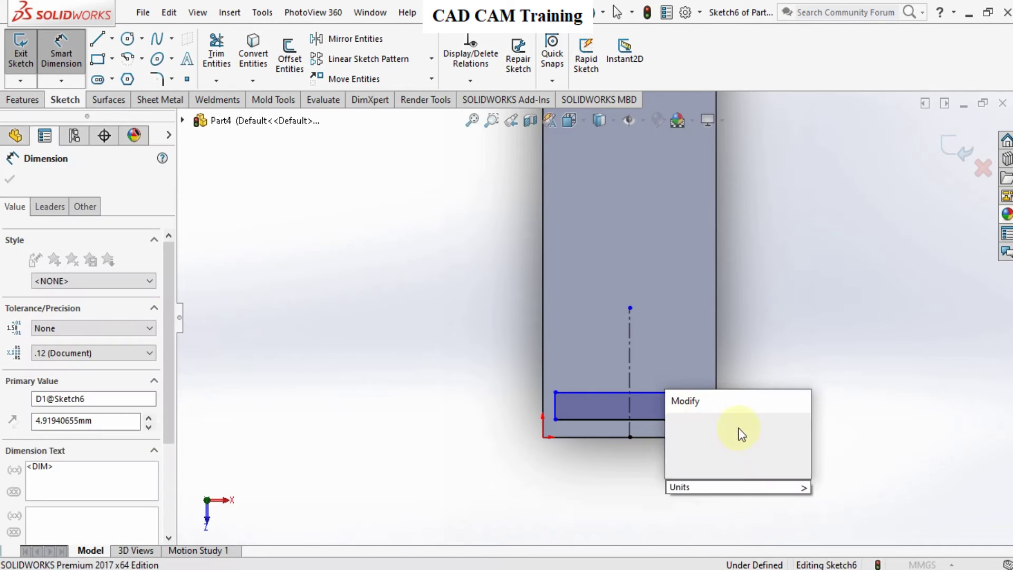
key(Return)
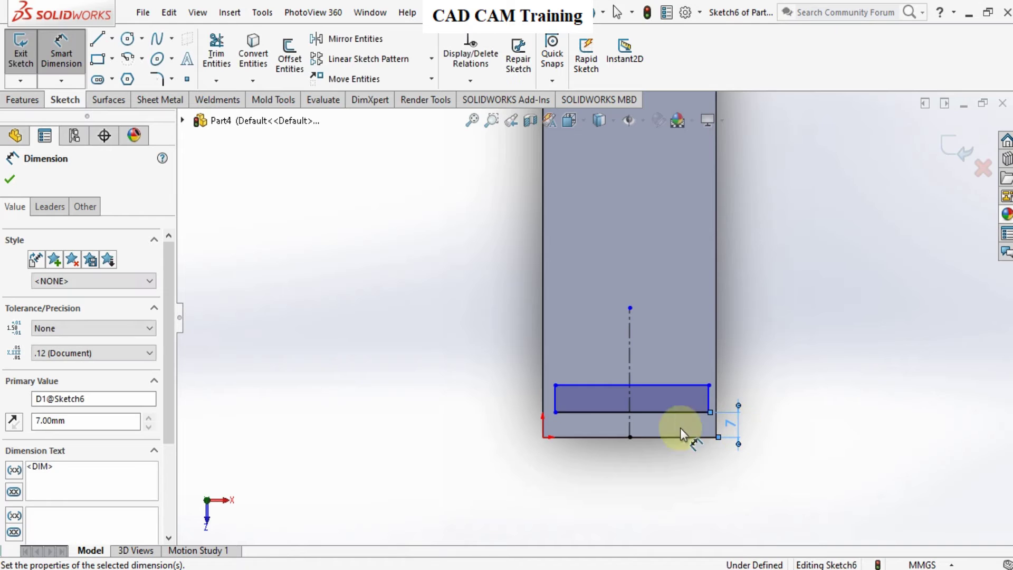
- Dimension the rectangle 40 mm wide and 6 mm high
click(568, 413)
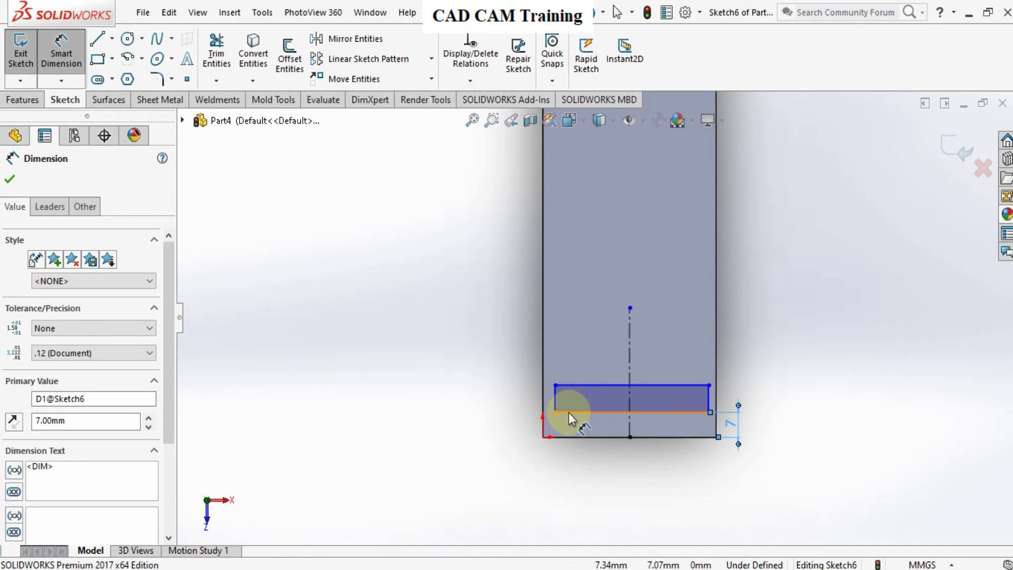
click(599, 470)
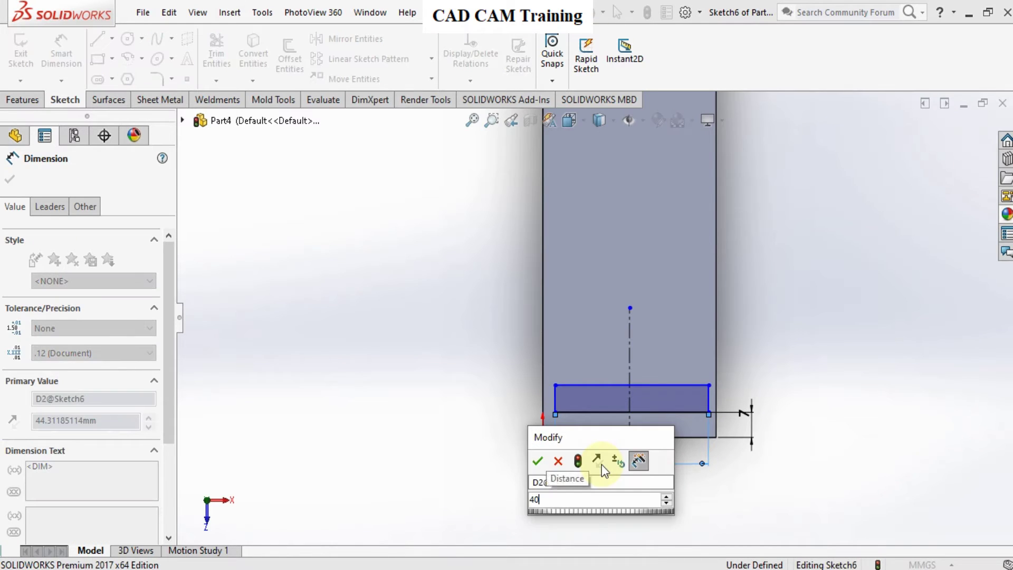
text(40)
key(Return)
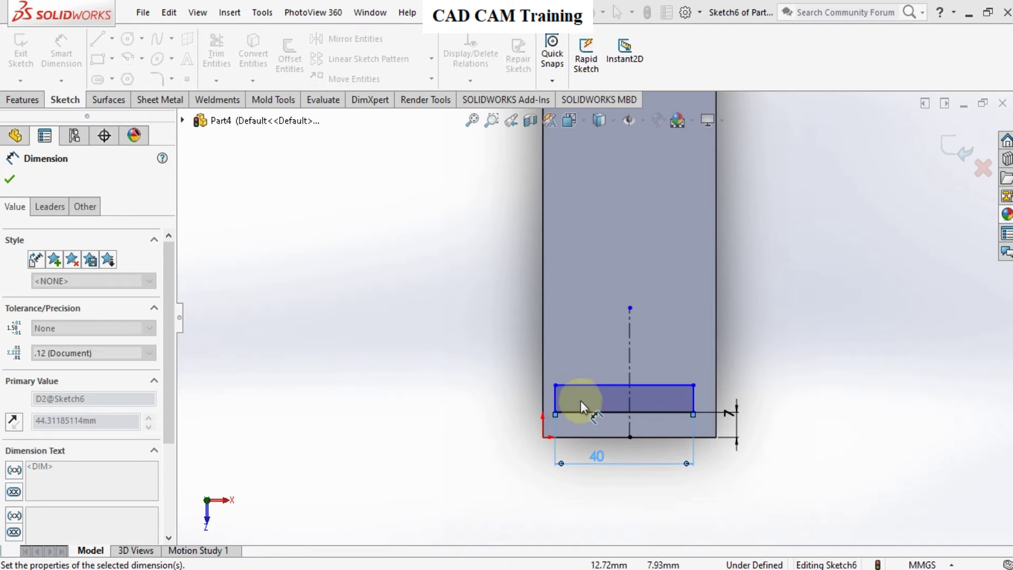
click(556, 399)
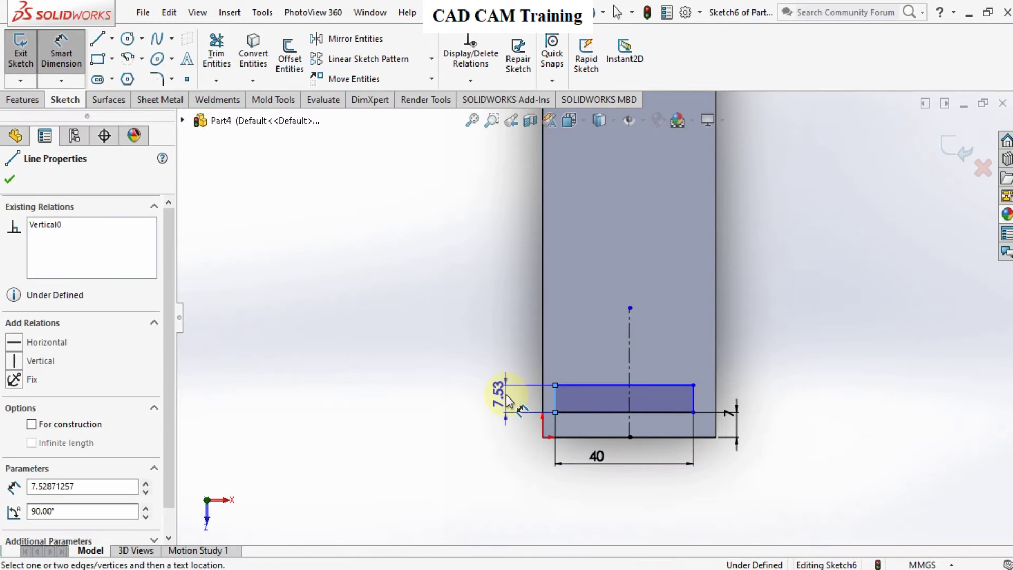
click(505, 395)
text(6)
key(Return)
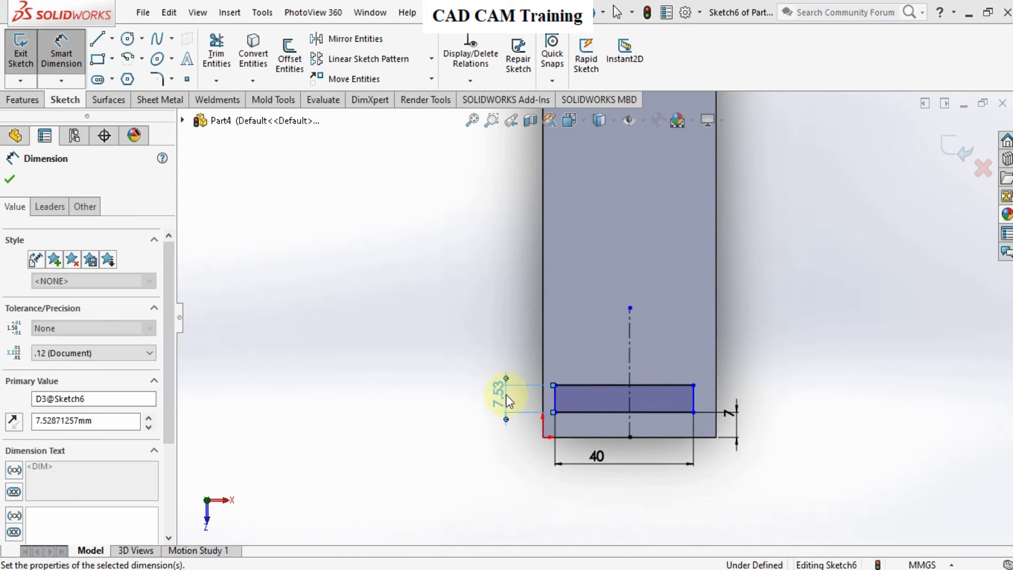
click(10, 180)
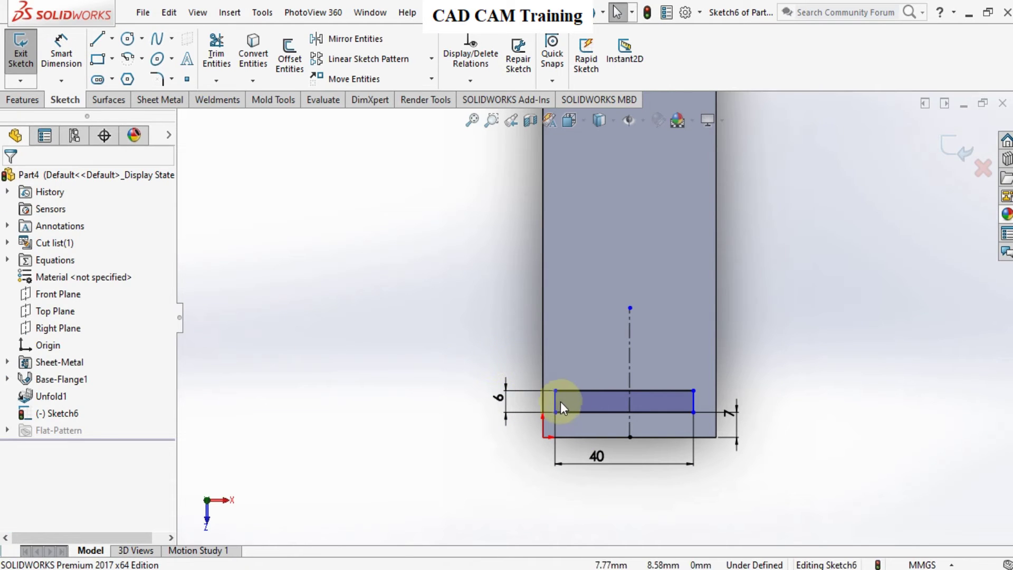
- Center the rectangle across the strip by making its lower side's midpoint coincident with the vertical centerline
click(600, 383)
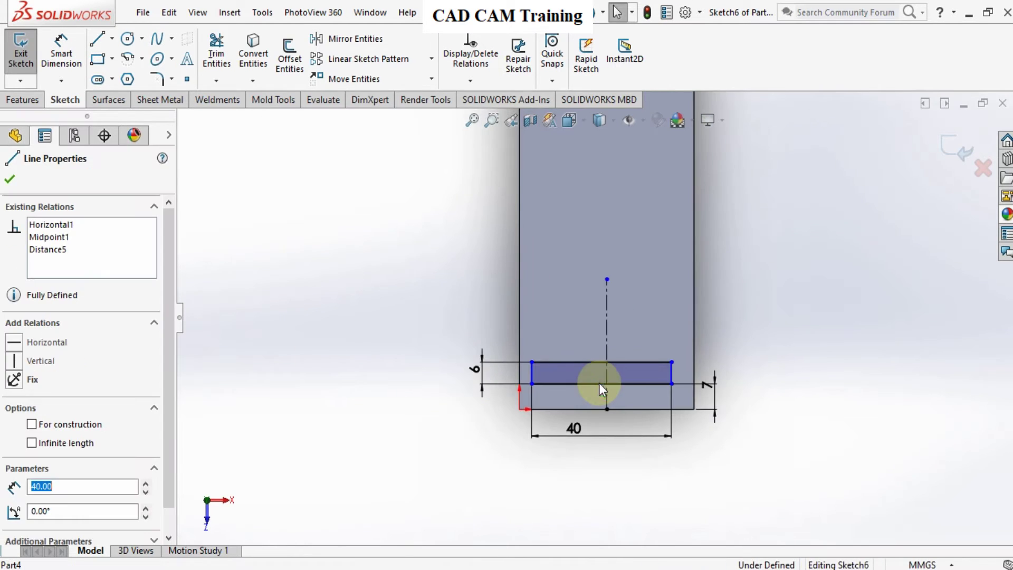
ctrl+click(607, 336)
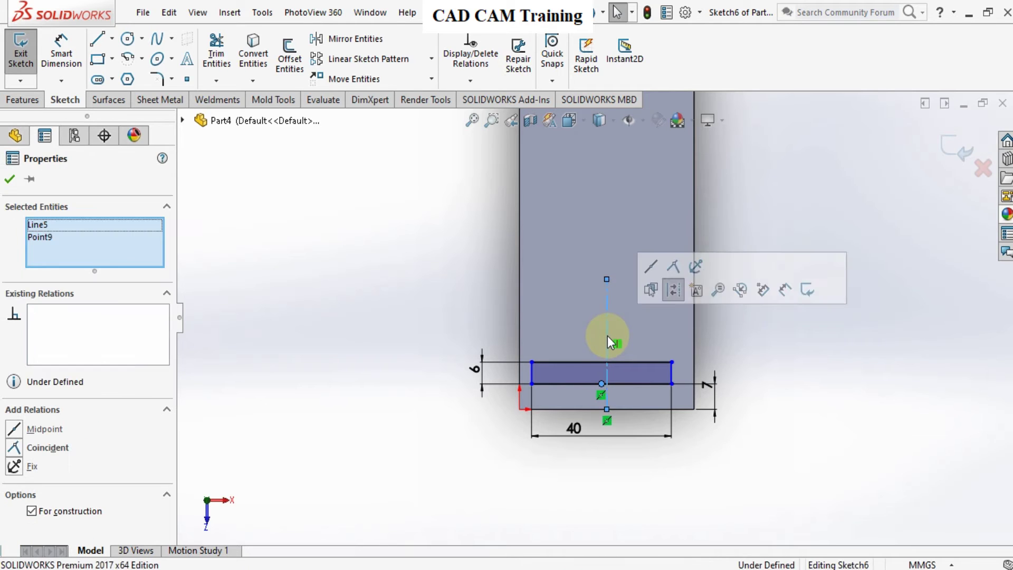
click(673, 268)
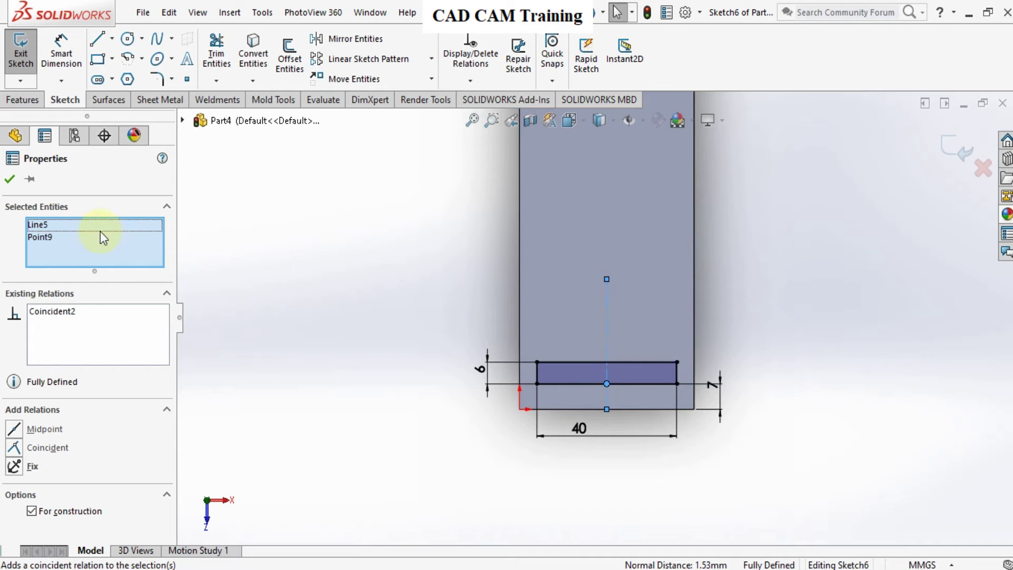
click(11, 179)
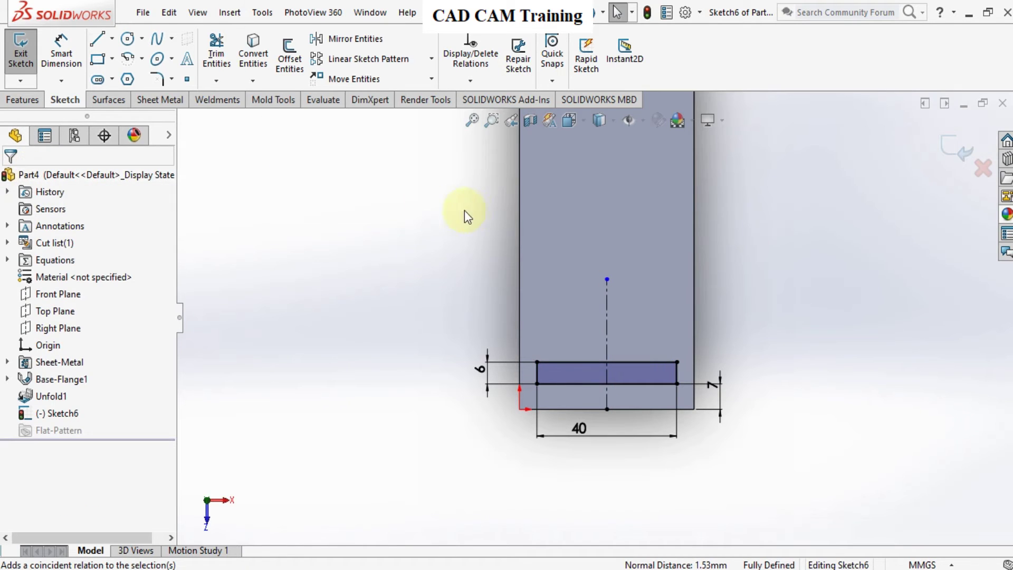
- Round all four corners of the rectangle with 2 mm sketch fillets, keeping constrained corners
click(473, 121)
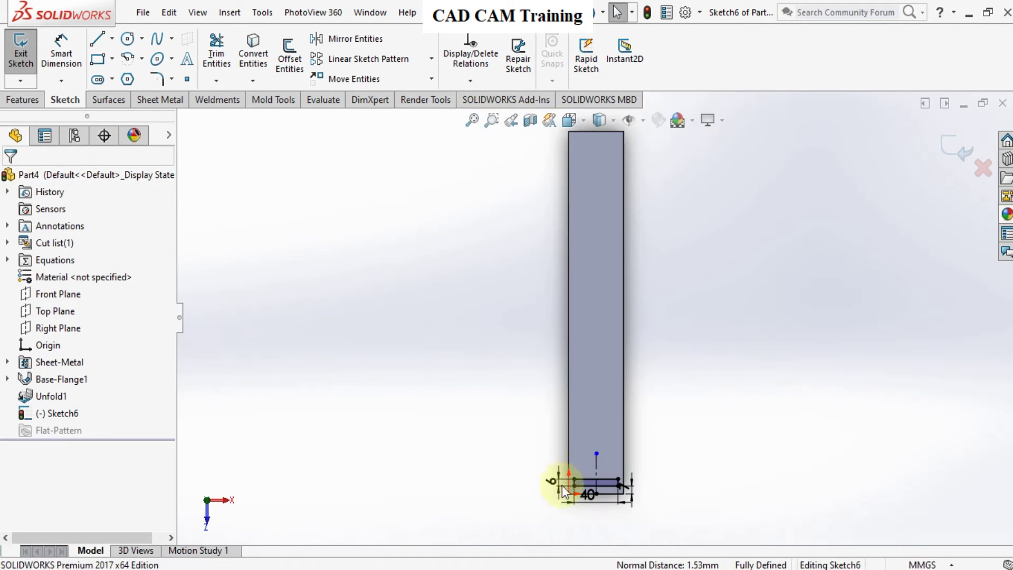
scroll(610, 497, down, 5)
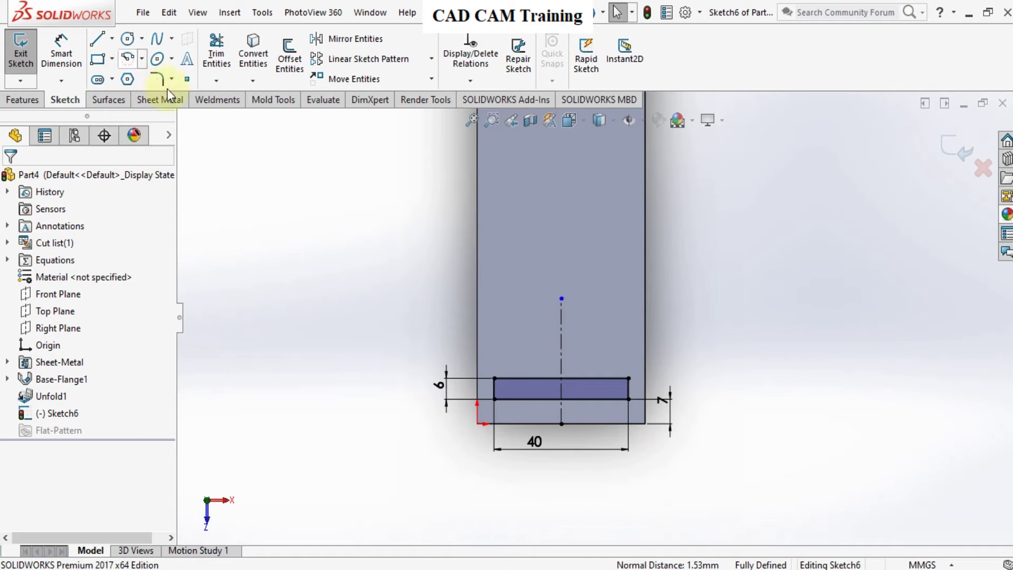
click(161, 87)
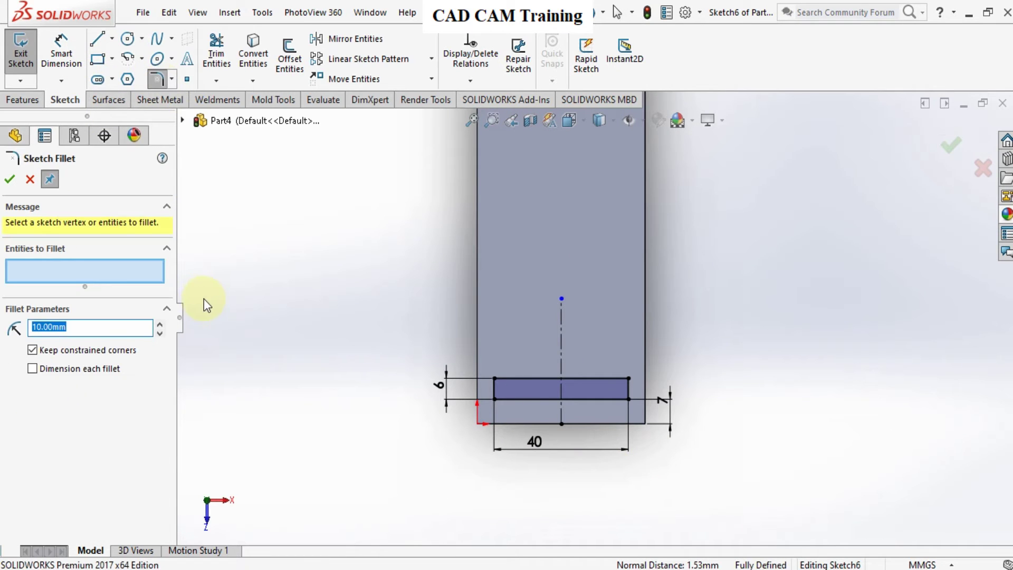
click(494, 397)
key(Return)
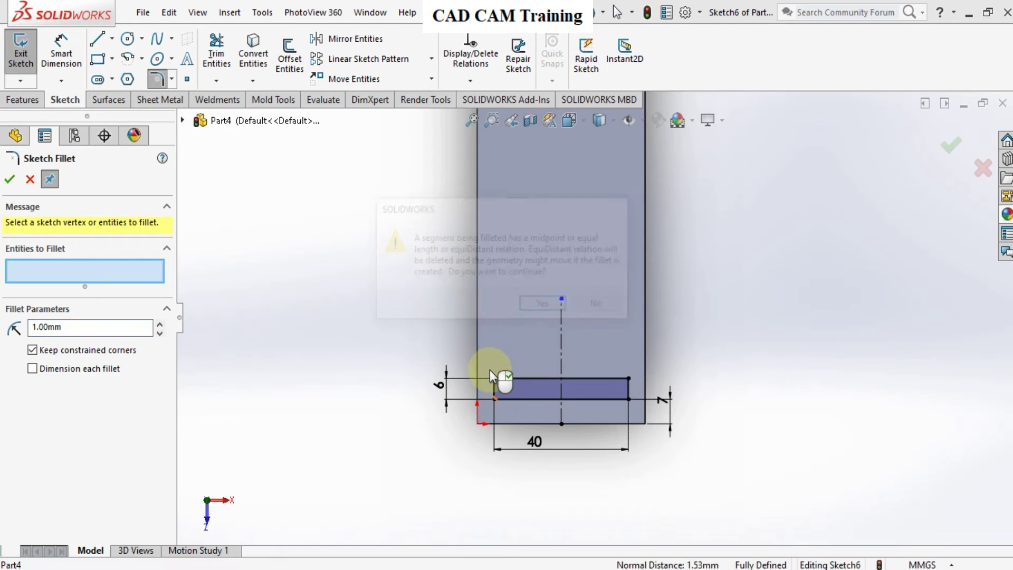
click(494, 378)
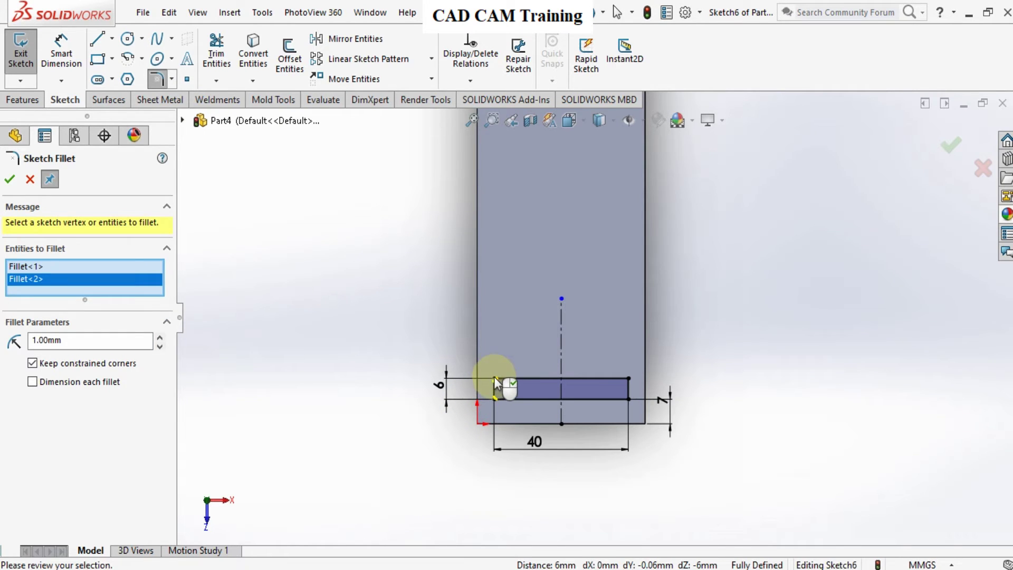
click(628, 379)
click(628, 398)
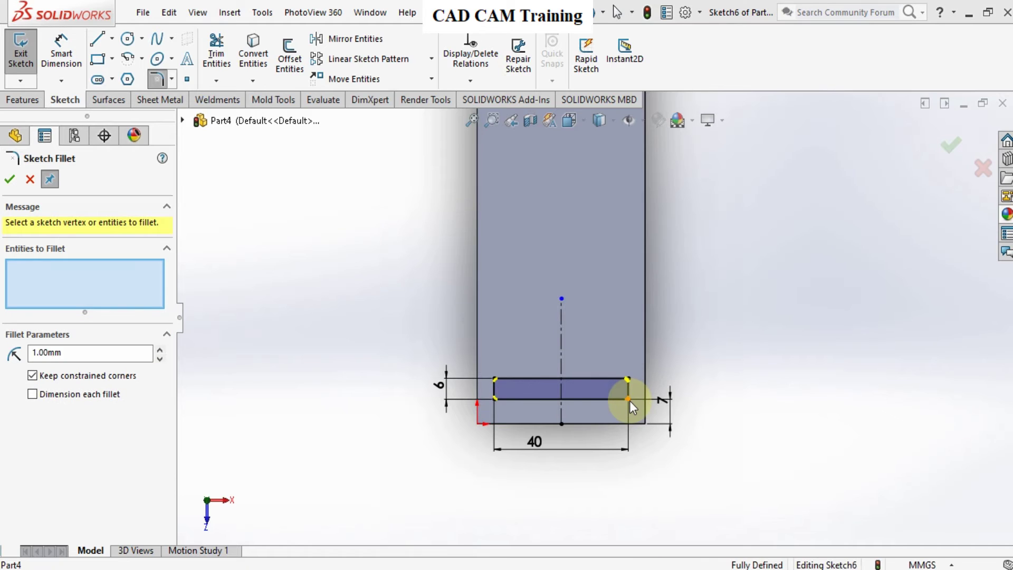
key(Return)
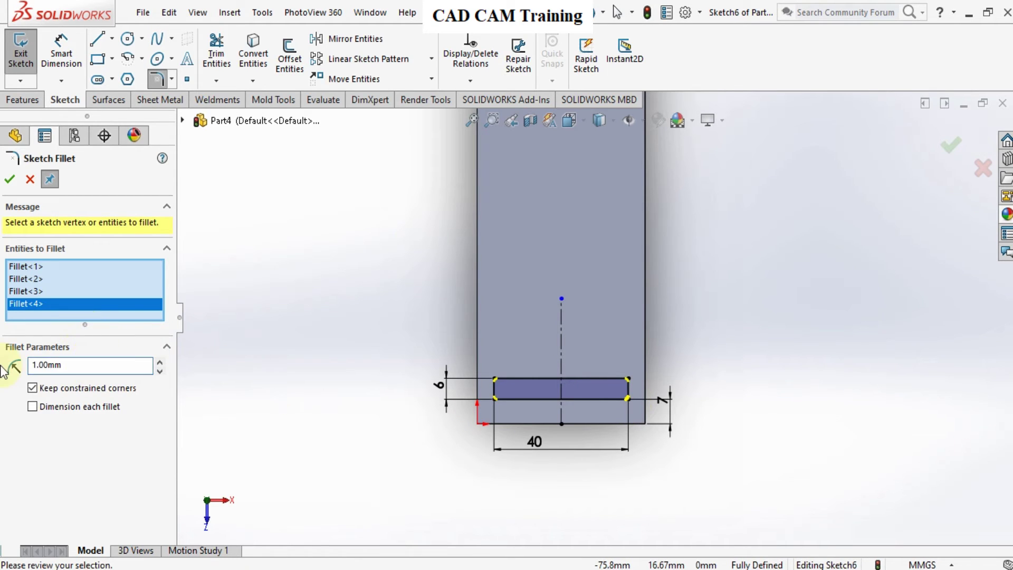
key(Up)
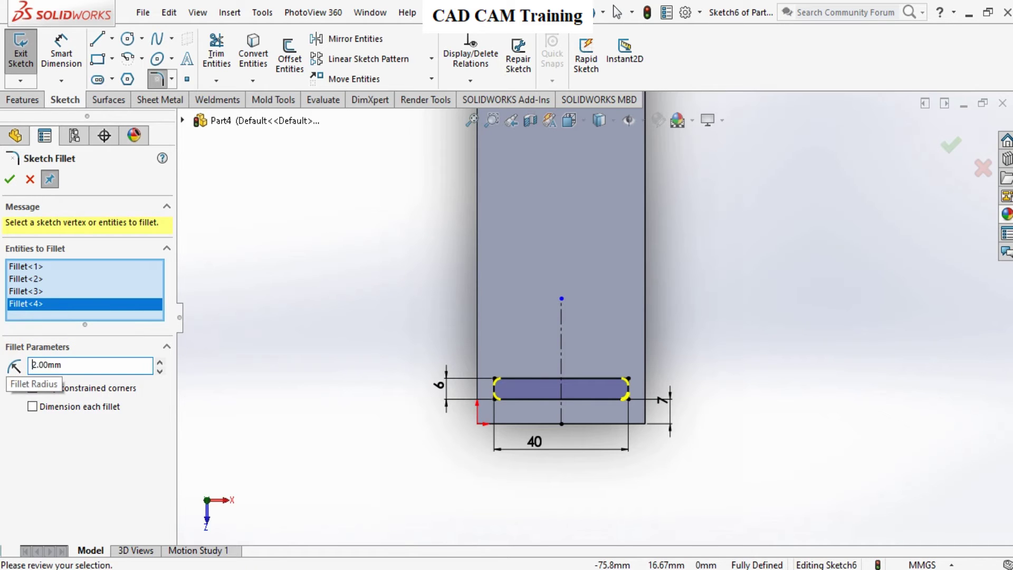
click(9, 180)
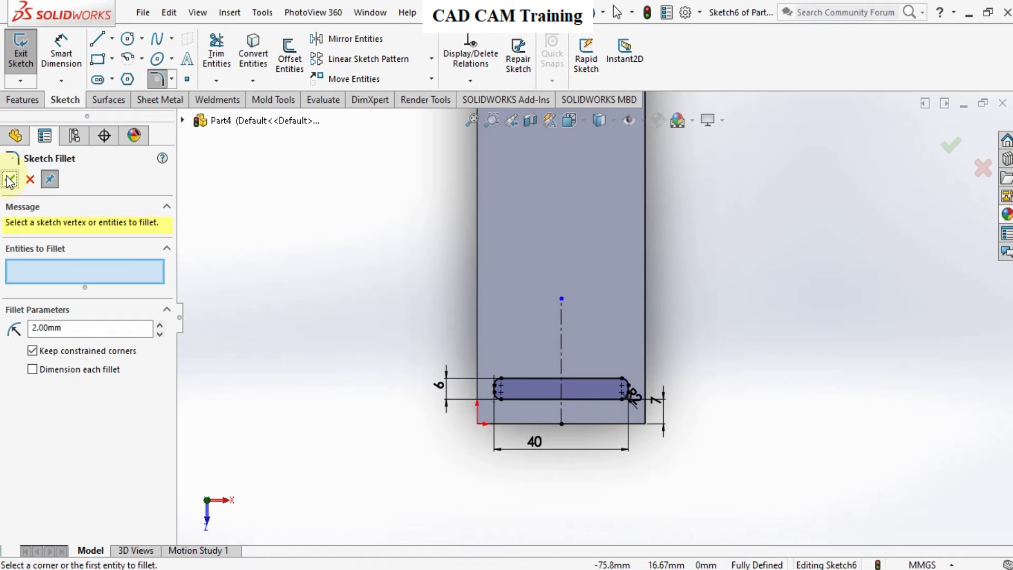
click(10, 181)
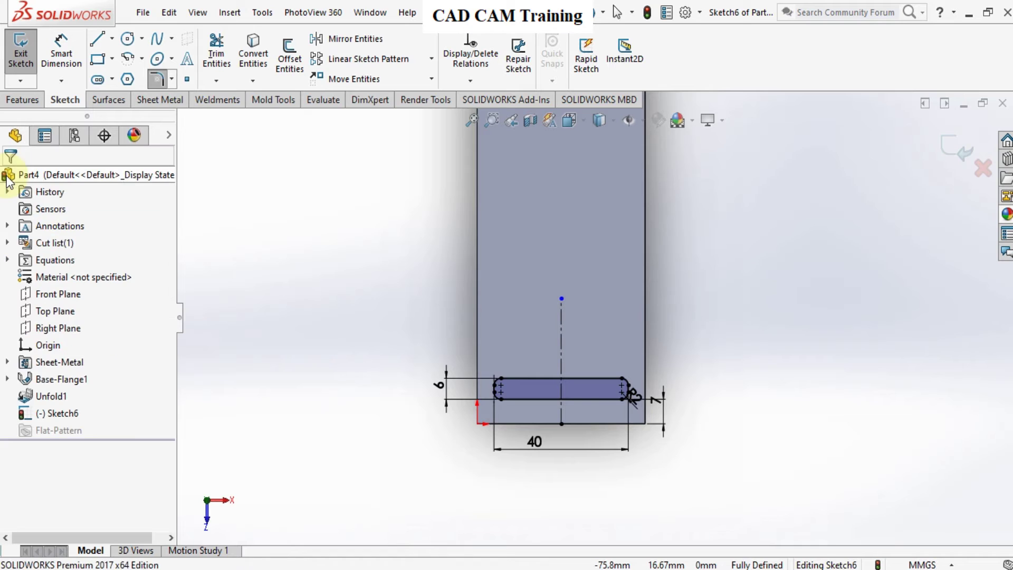
- Start a linear sketch pattern with one instance along X and two instances along Y
click(388, 64)
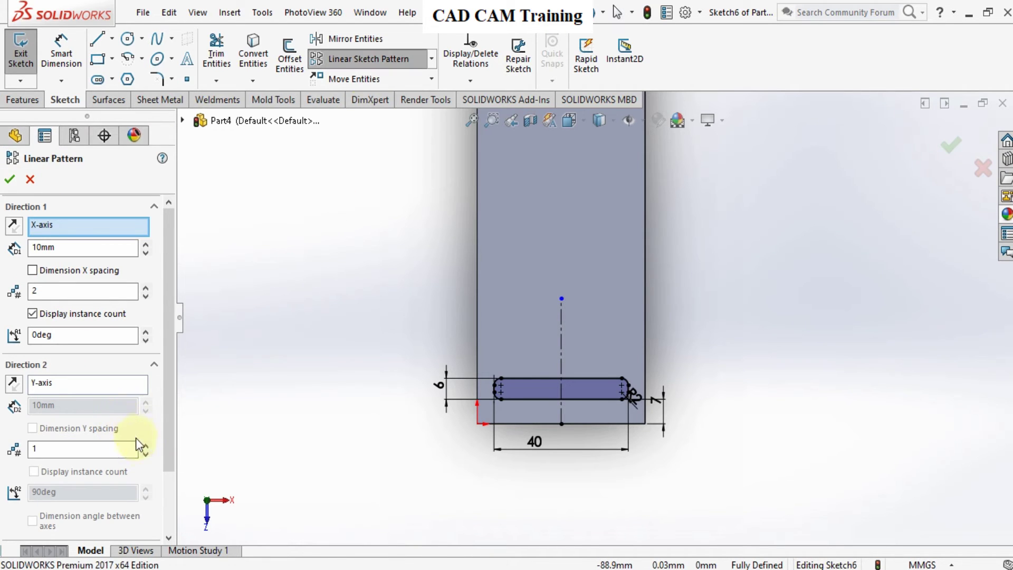
click(145, 445)
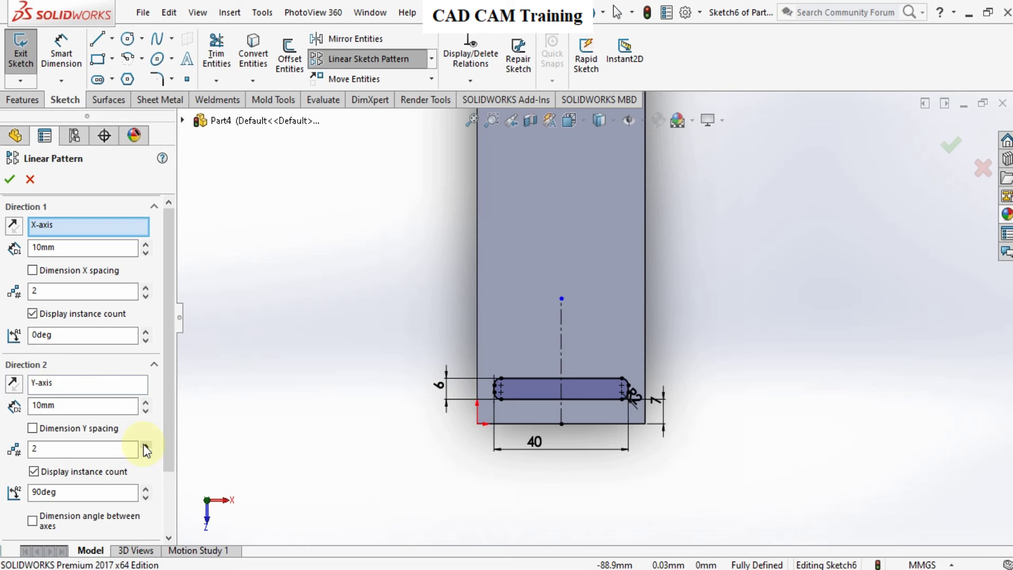
click(145, 296)
scroll(106, 506, down, 2)
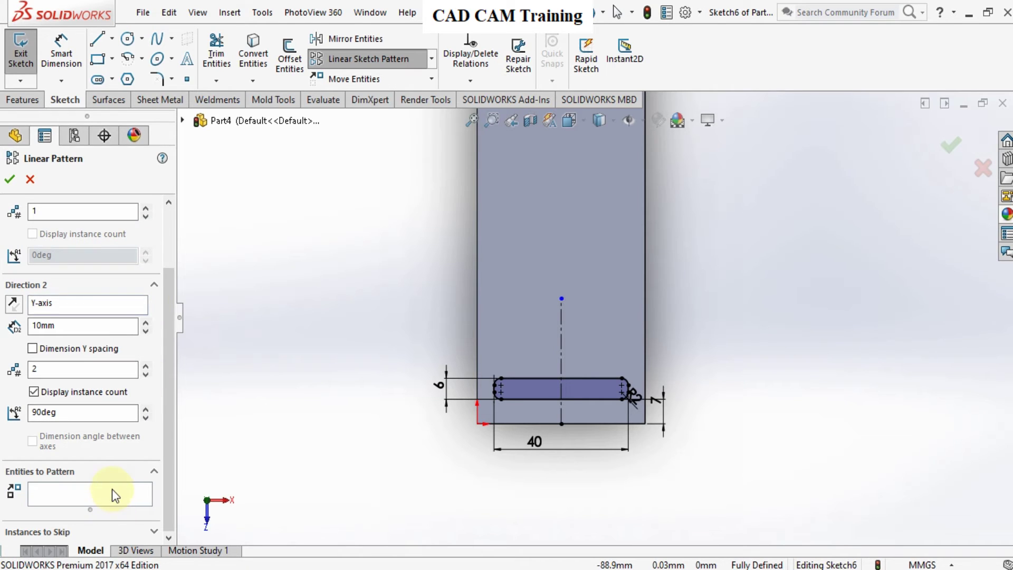
- Choose the slot's four straight sides and four corner arcs as the entities to pattern
click(115, 496)
scroll(607, 407, down, 3)
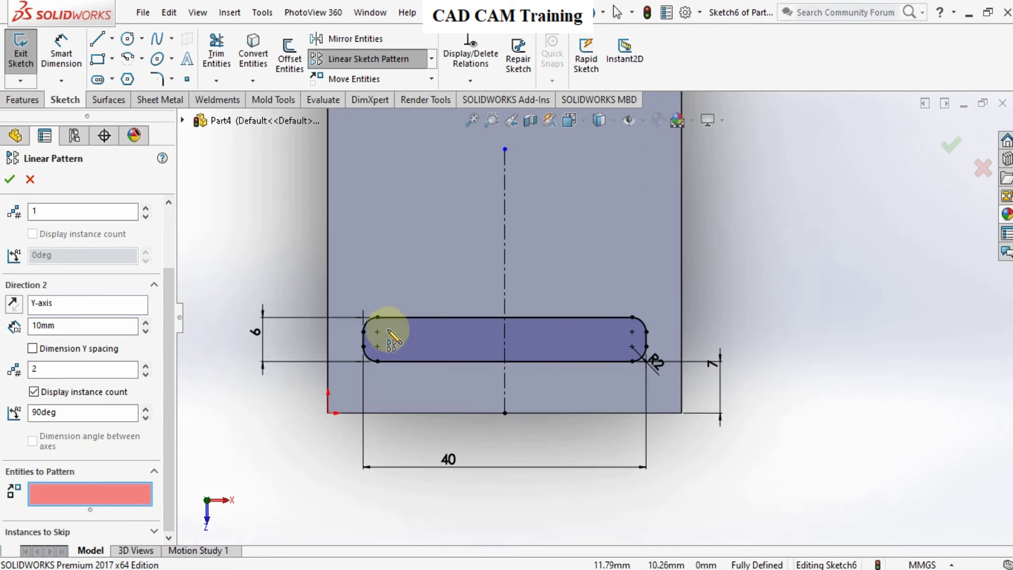
click(363, 330)
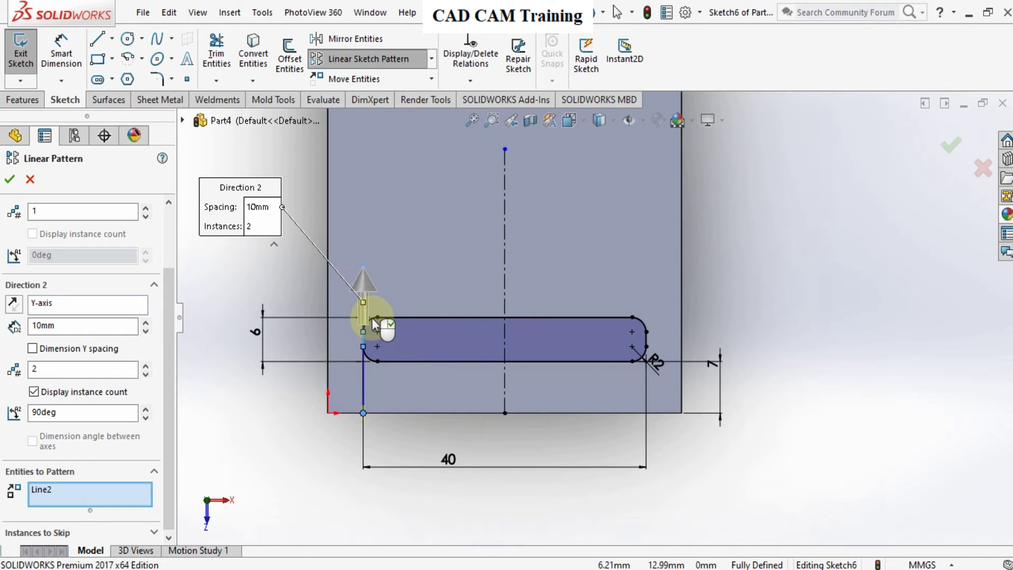
click(375, 324)
scroll(384, 338, down, 2)
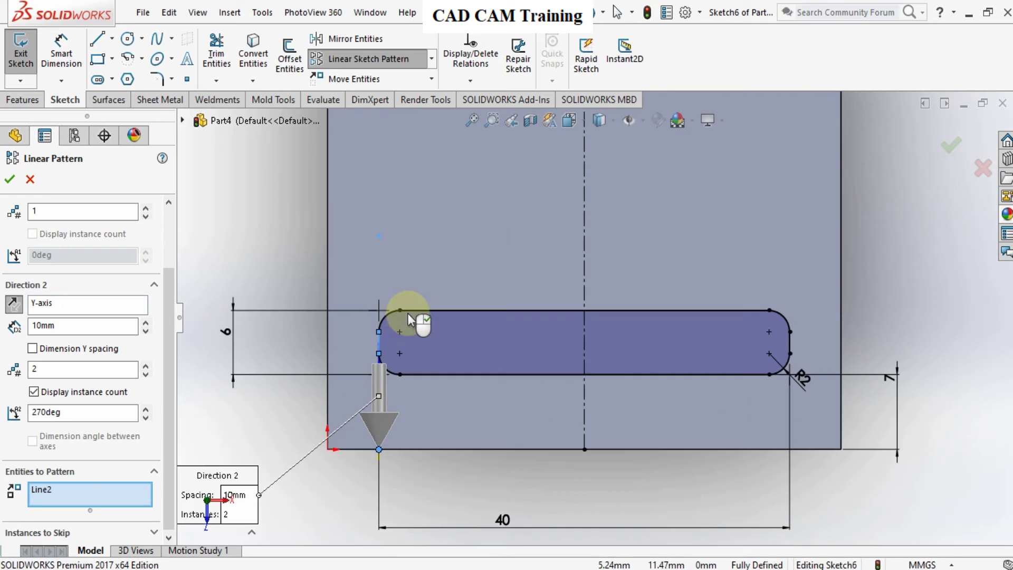
scroll(409, 319, down, 2)
click(414, 319)
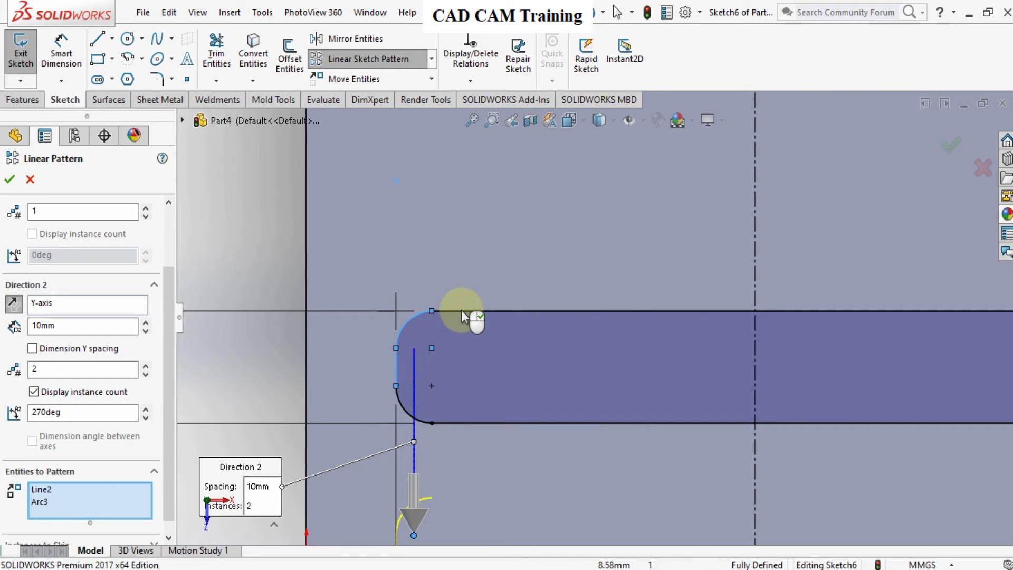
click(463, 313)
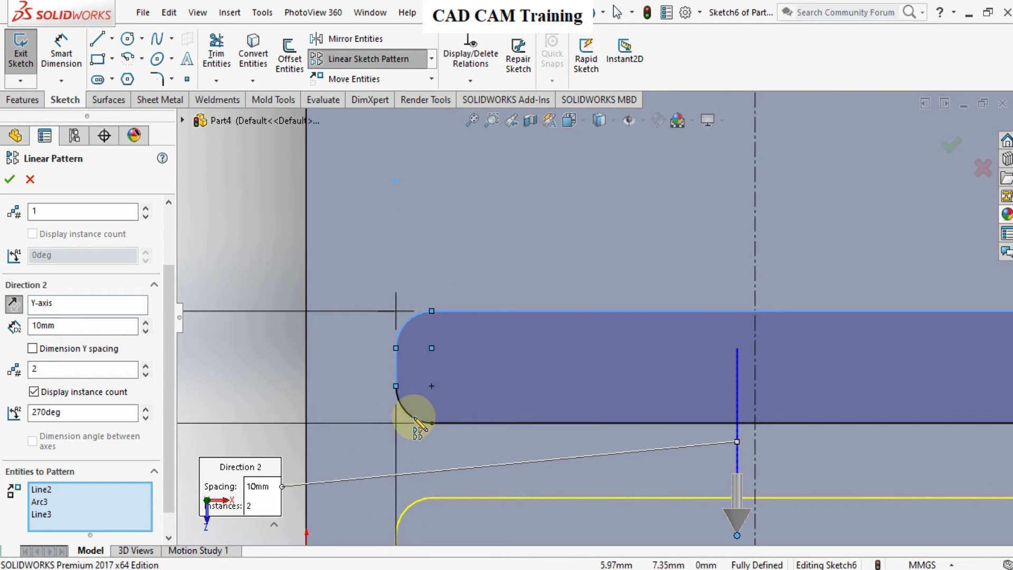
click(417, 420)
click(465, 423)
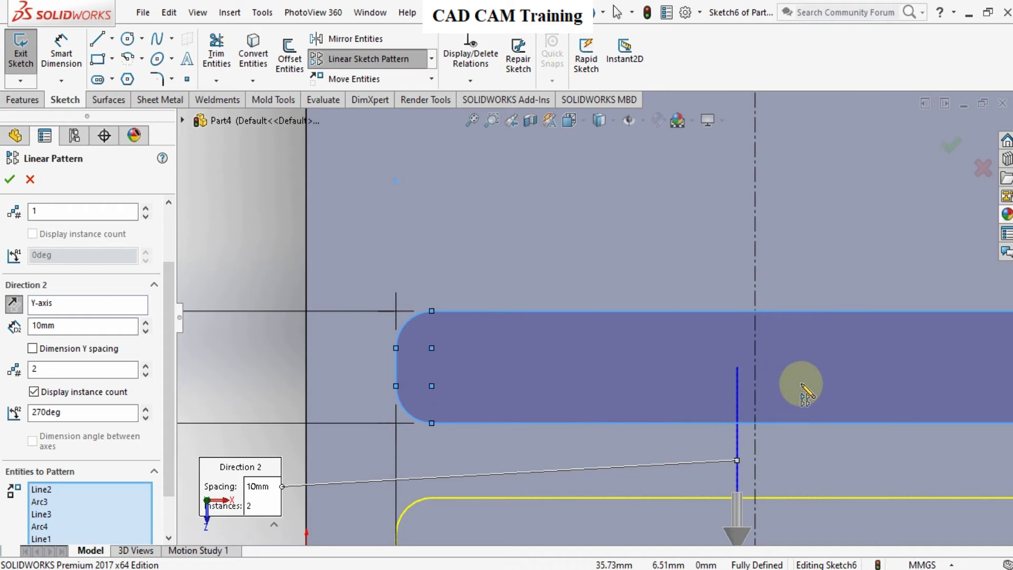
scroll(801, 391, up, 3)
scroll(810, 351, down, 2)
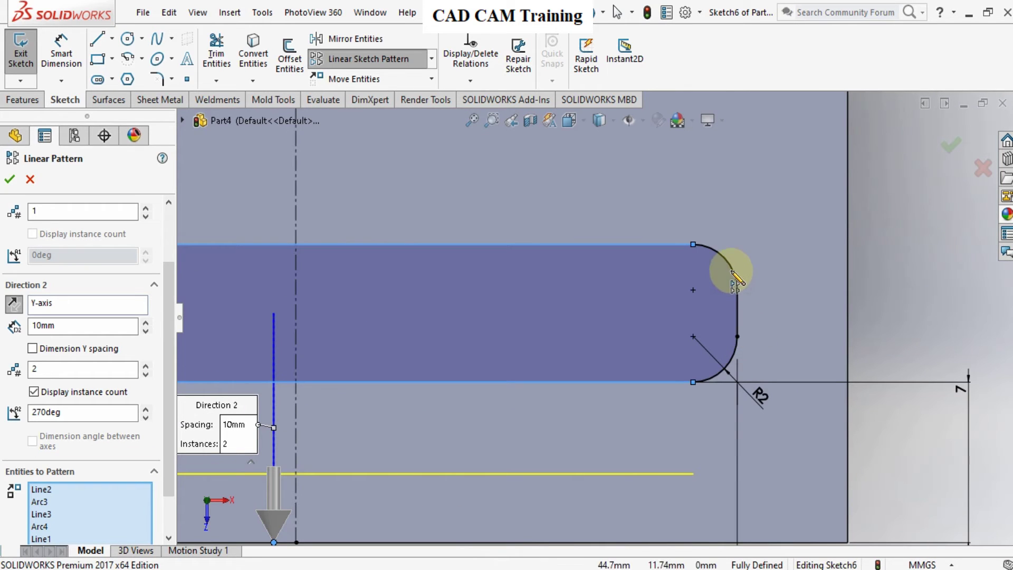
click(739, 285)
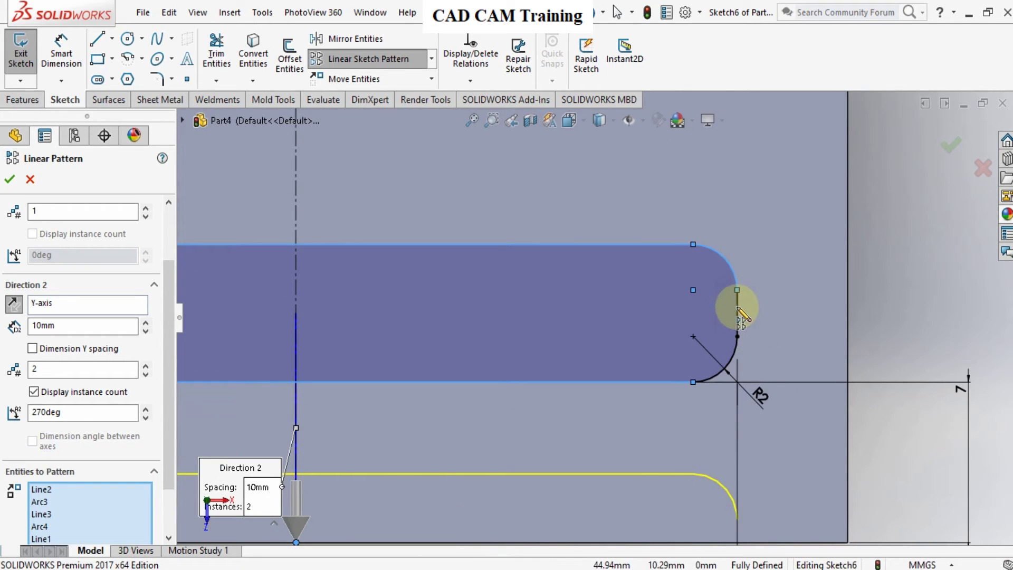
click(735, 356)
scroll(604, 373, up, 5)
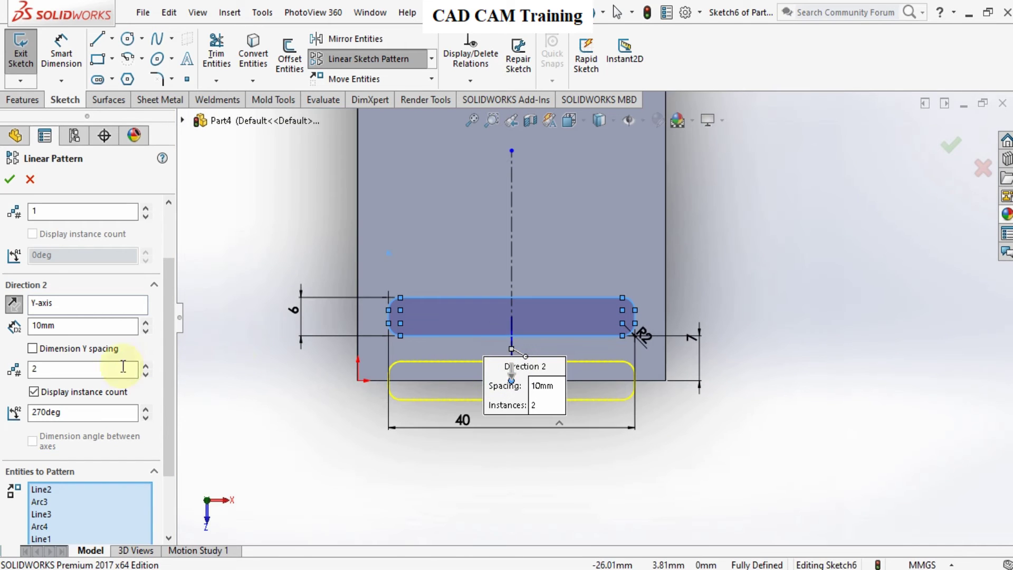
- Reverse the Y direction so the pattern runs up the strip, set 20 instances, and create the pattern
click(16, 309)
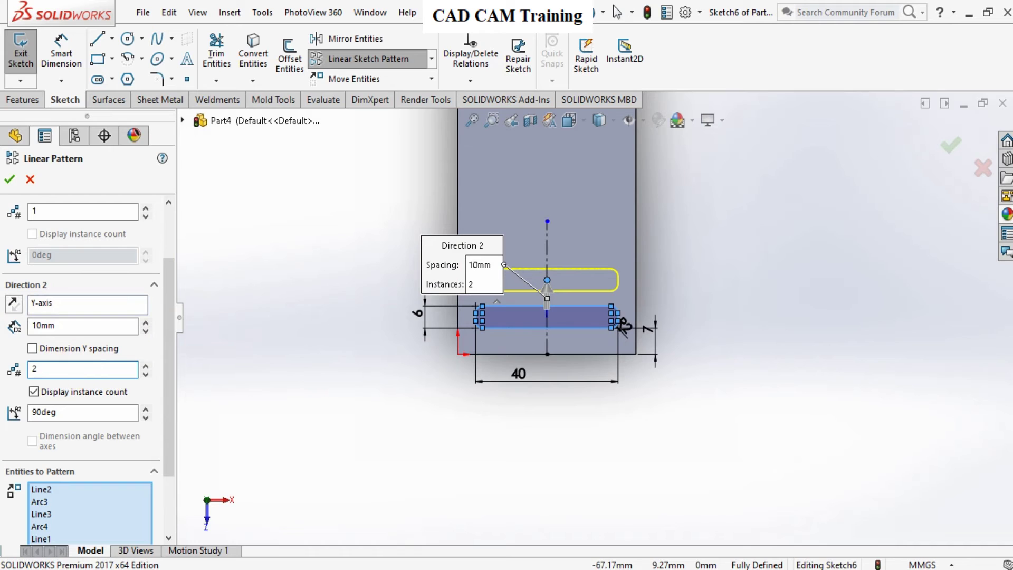
scroll(510, 241, up, 6)
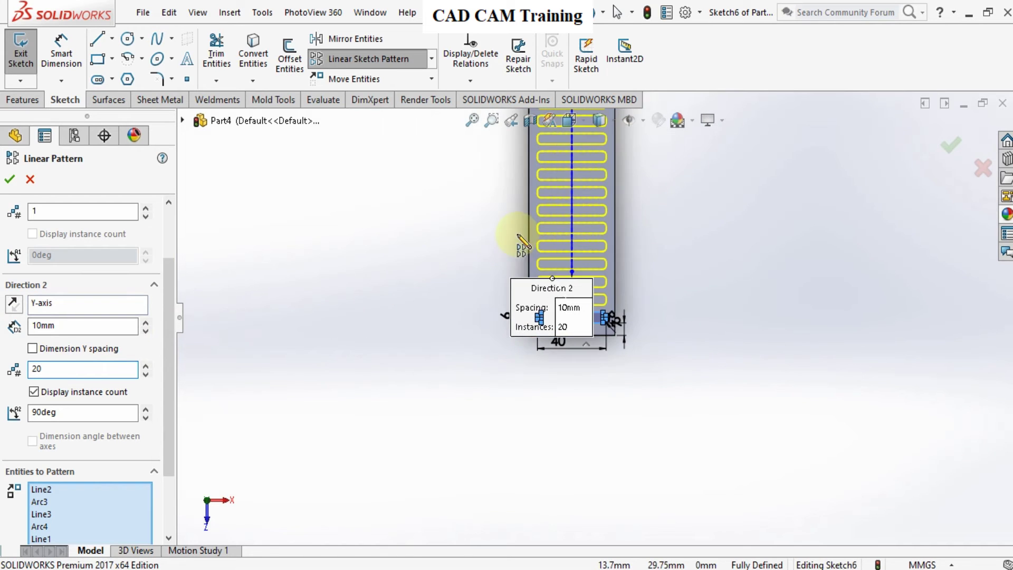
scroll(601, 177, up, 4)
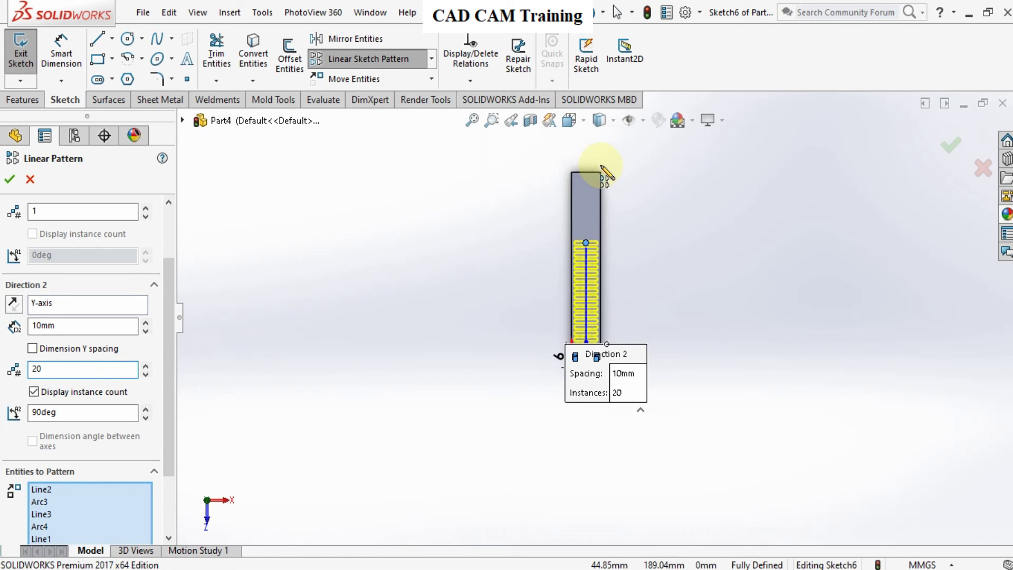
click(9, 180)
- Dimension the last slot's outer side 10 mm from the strip's far short edge
click(61, 51)
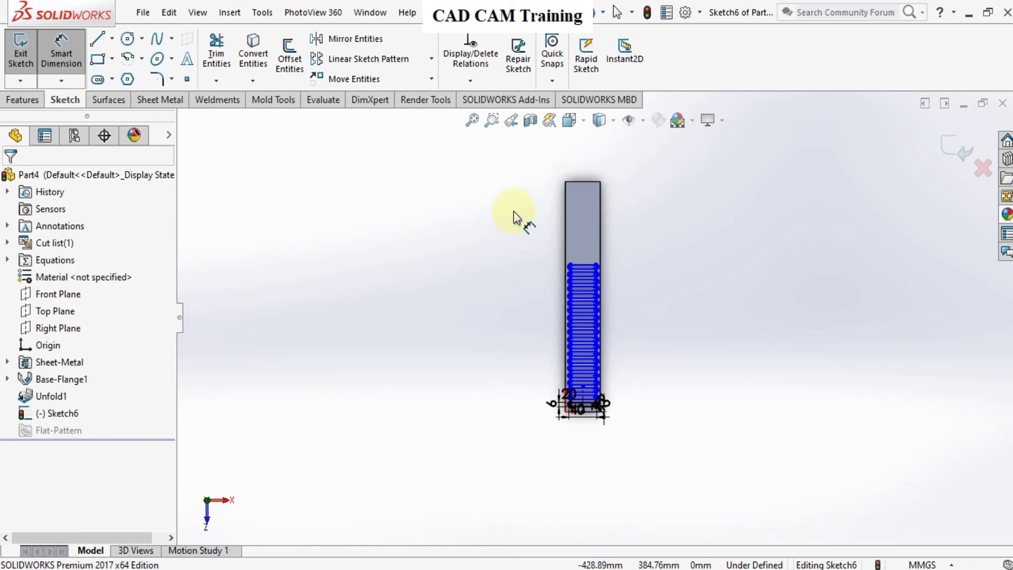
scroll(597, 261, down, 4)
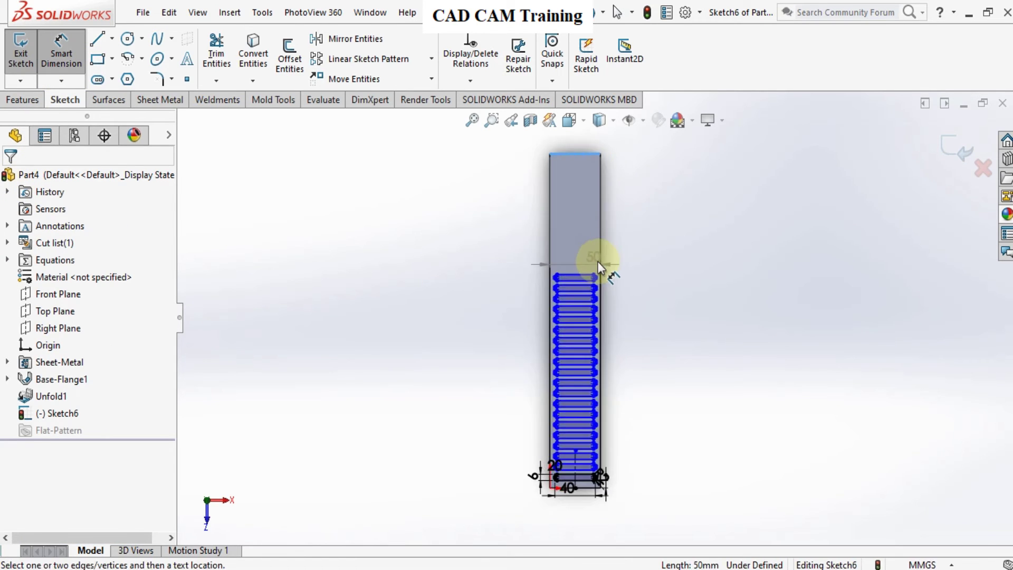
click(572, 283)
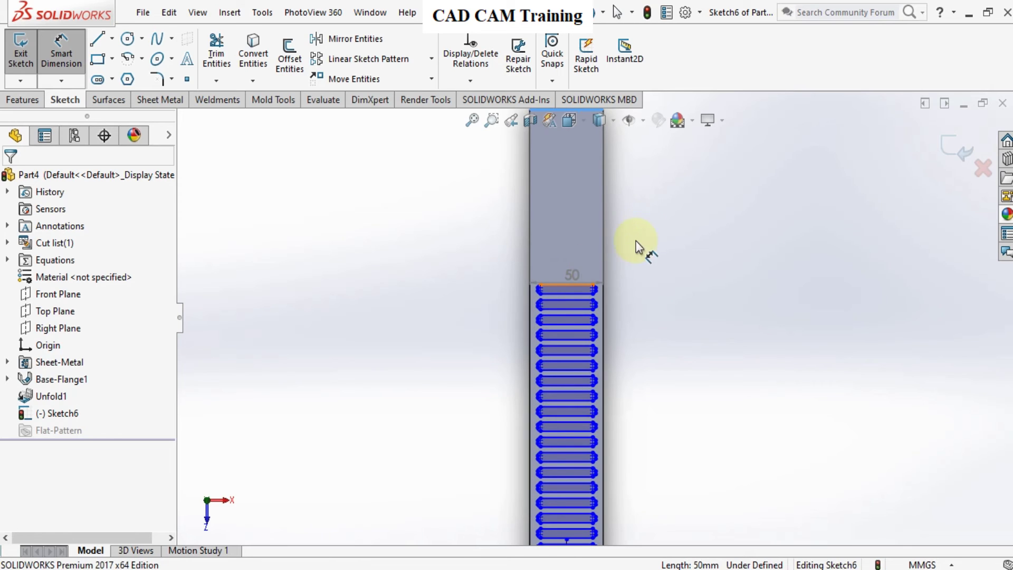
click(652, 214)
key(Return)
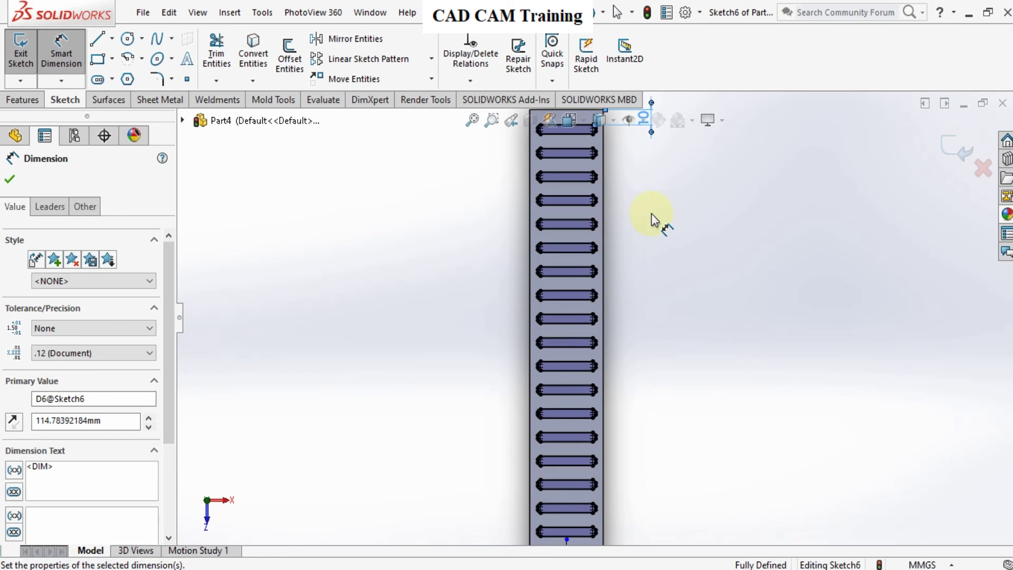
scroll(609, 296, up, 3)
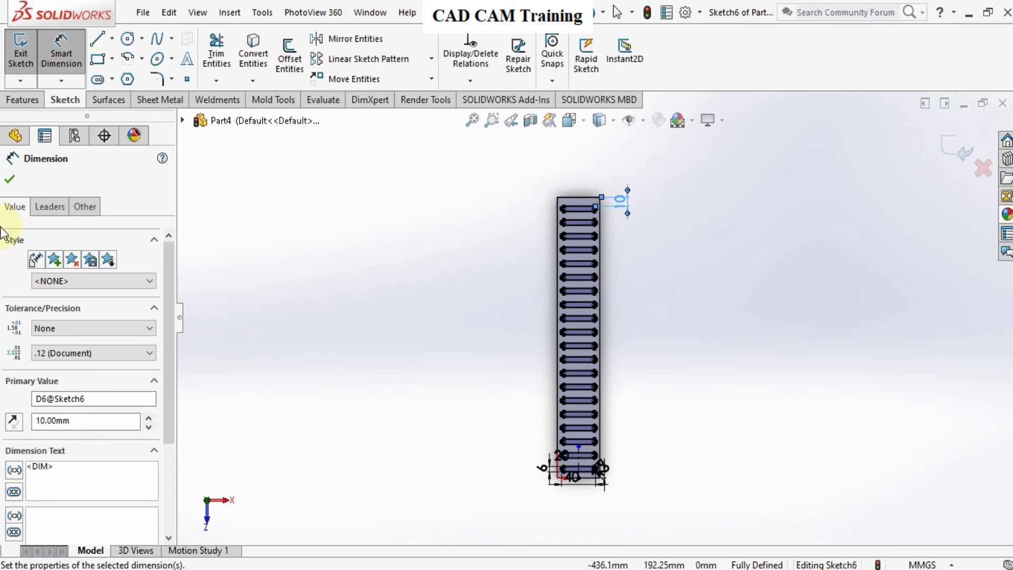
click(10, 179)
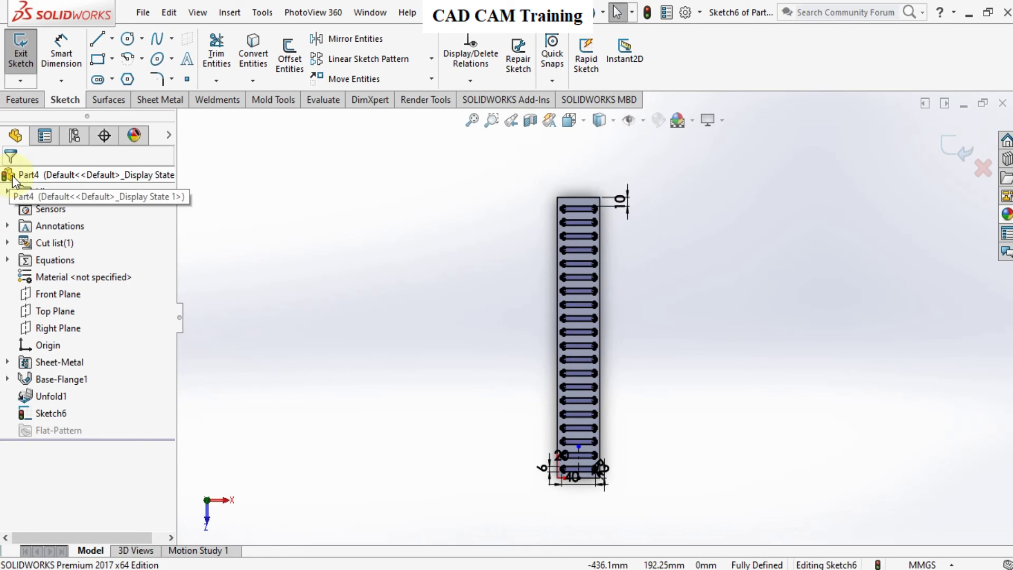
- Cut the patterned slots Through All with an Extruded Cut and show the strip in isometric view
click(22, 101)
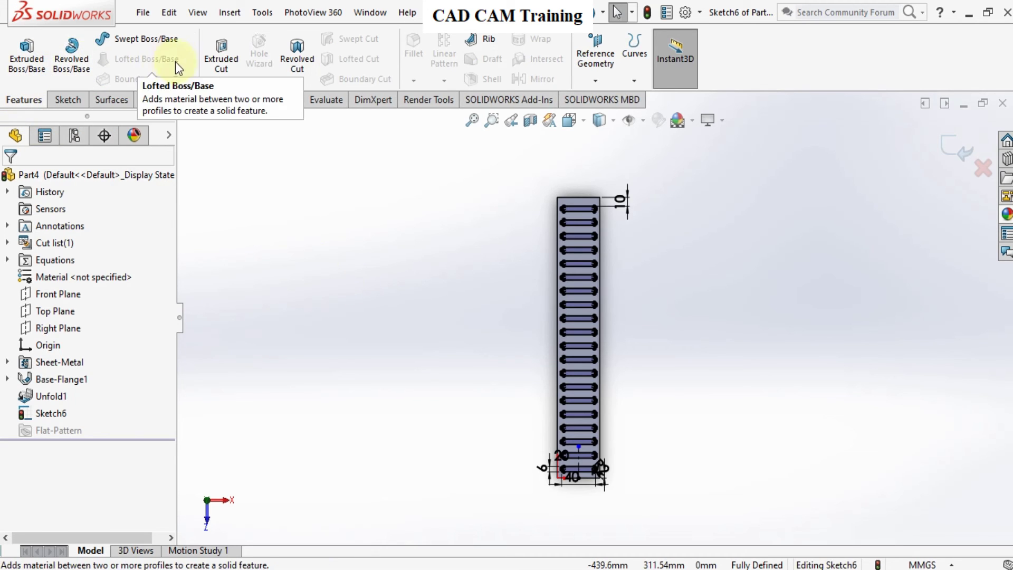
click(216, 53)
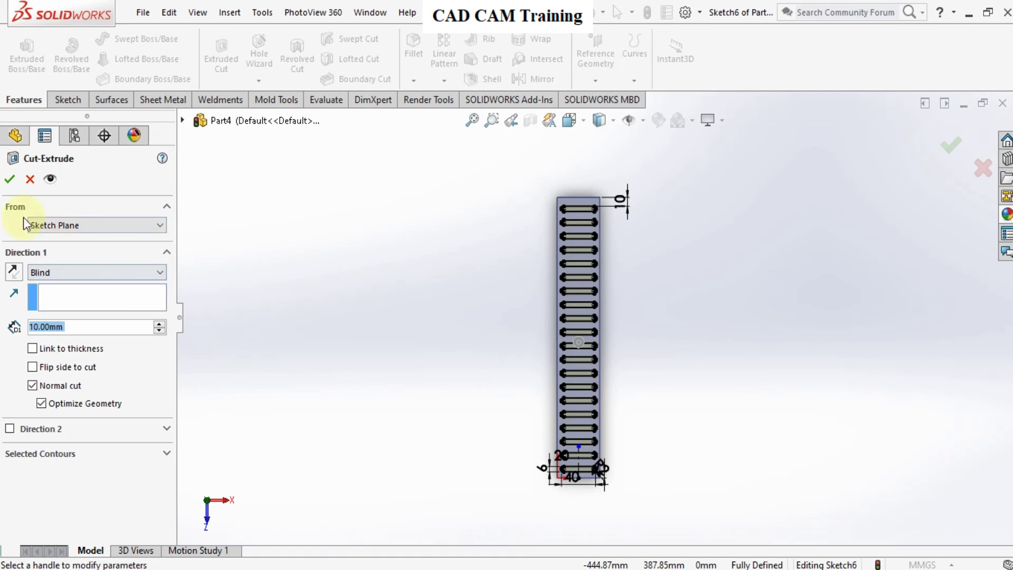
click(51, 275)
click(51, 293)
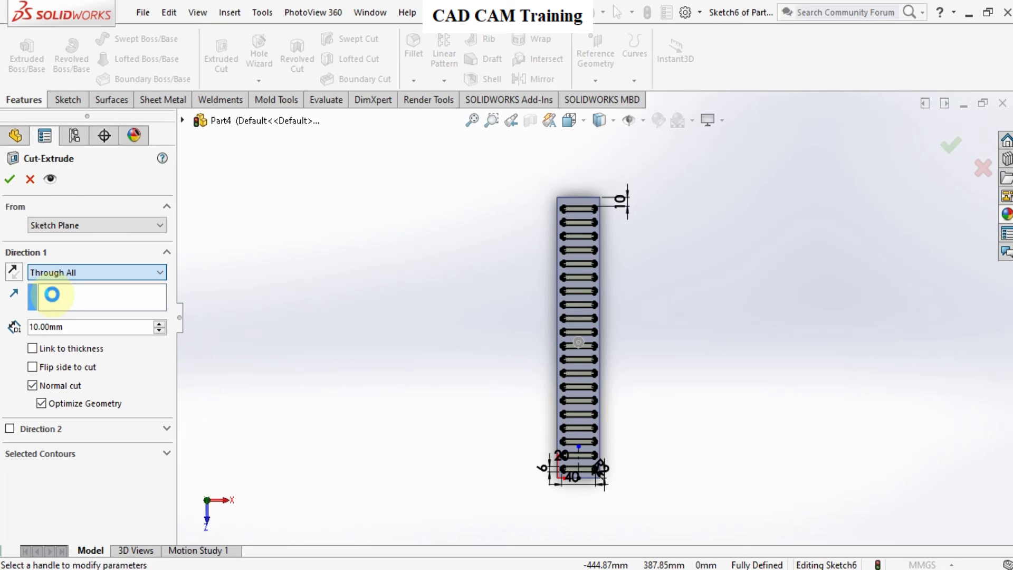
click(9, 180)
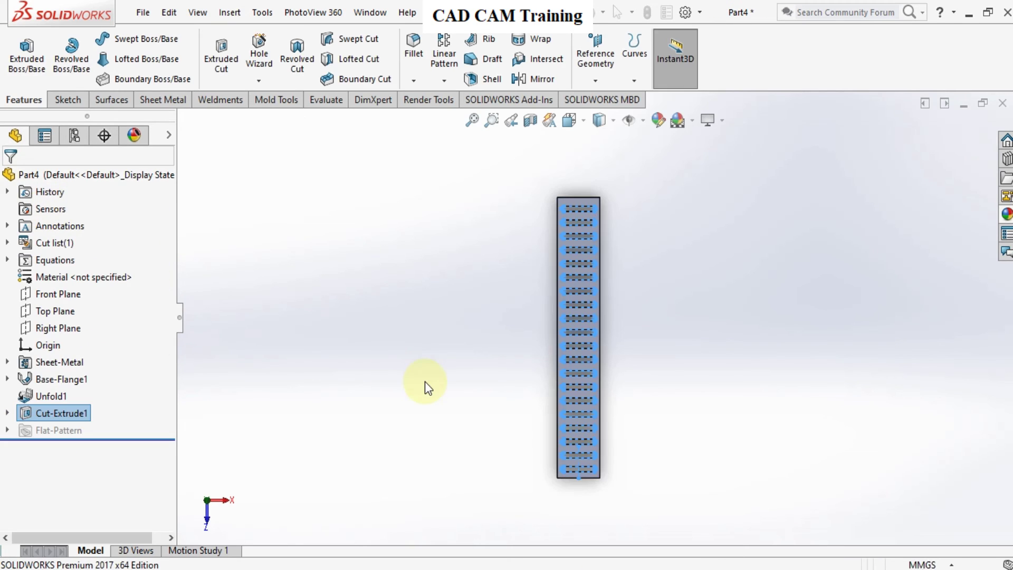
key(ctrl+7)
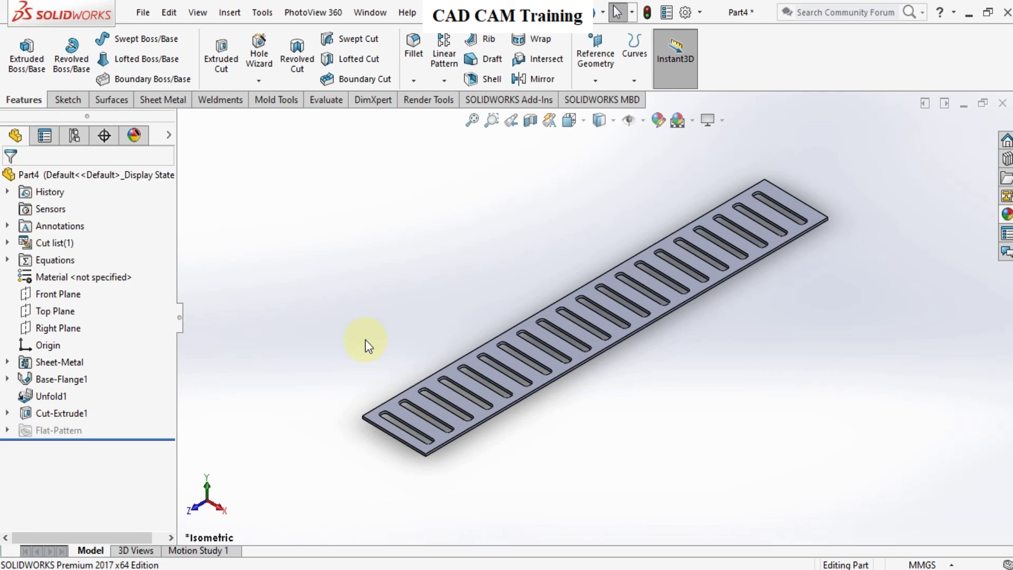
- Fold the base bend of the slotted strip back into a cylinder, keeping the short end edge fixed
click(167, 105)
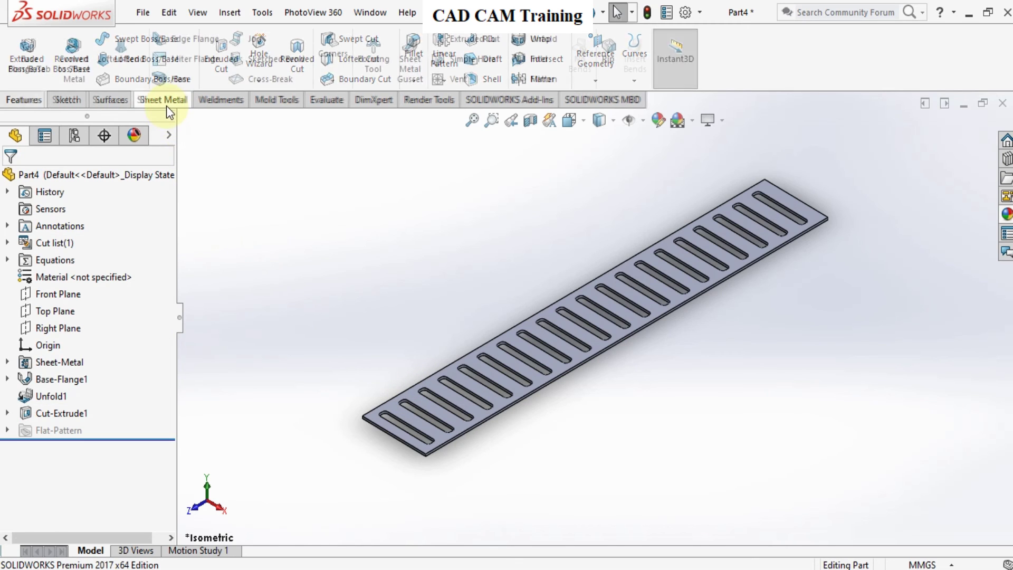
click(537, 56)
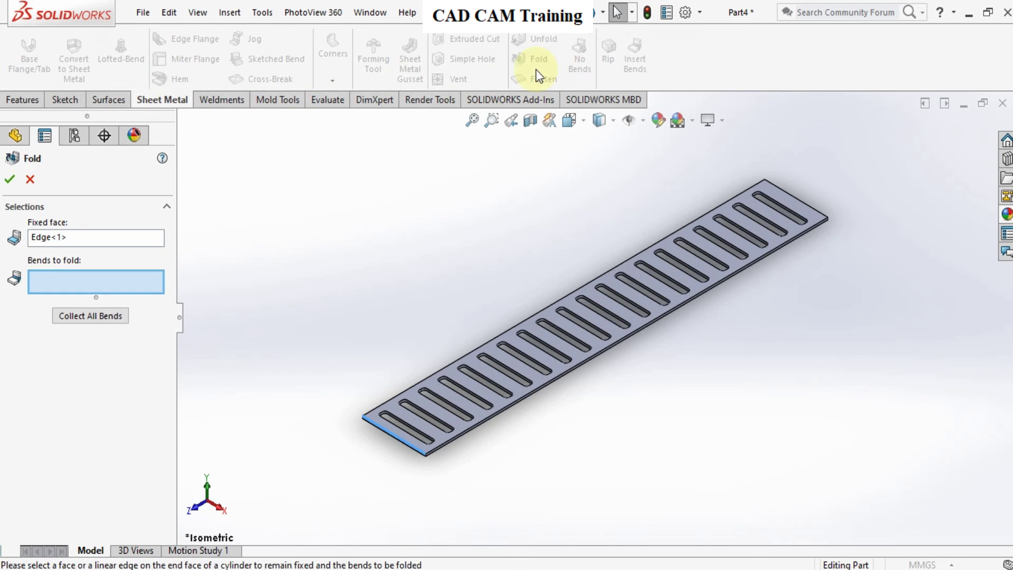
click(443, 436)
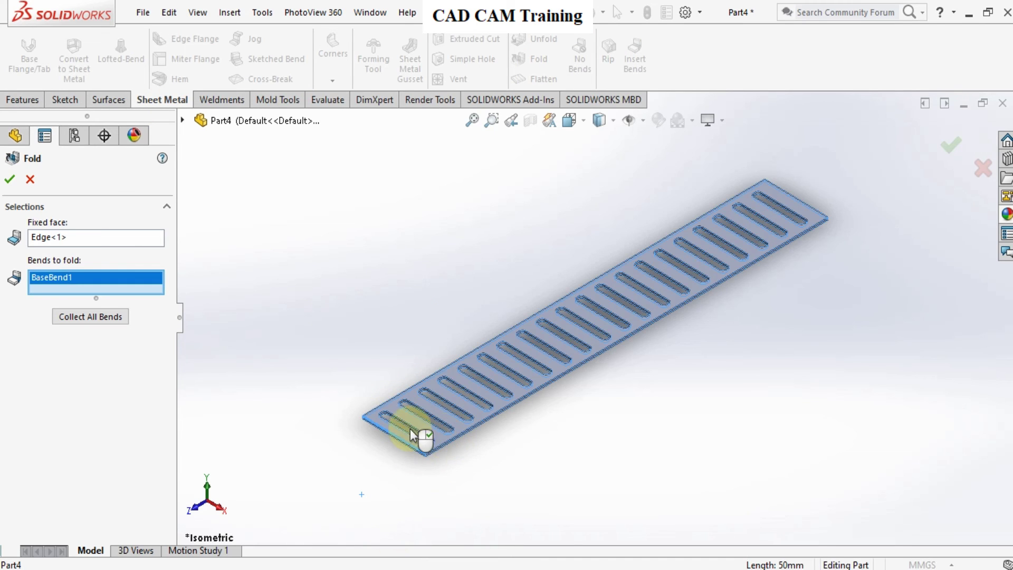
click(9, 180)
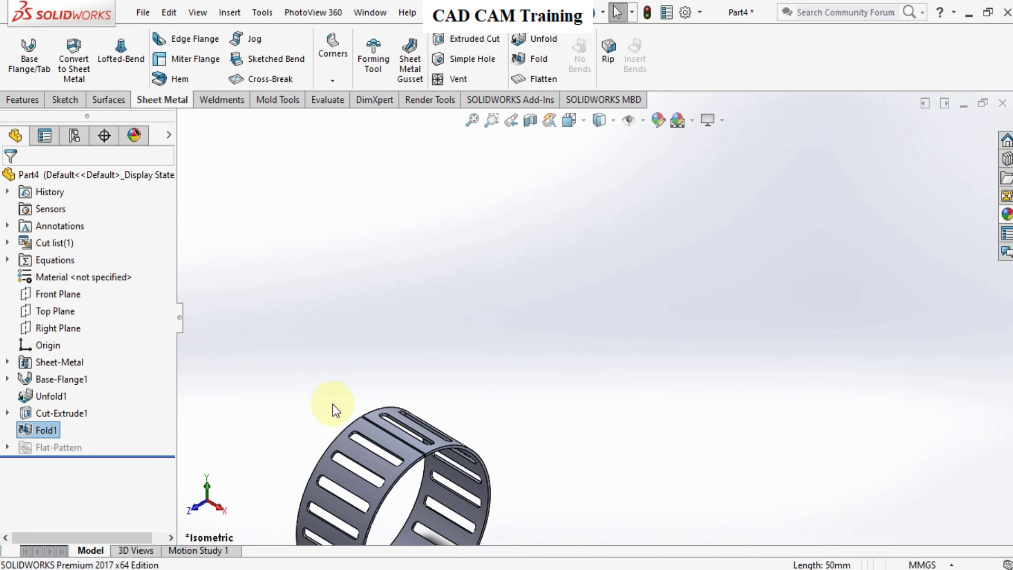
key(f)
middle_drag(525, 409, 585, 399)
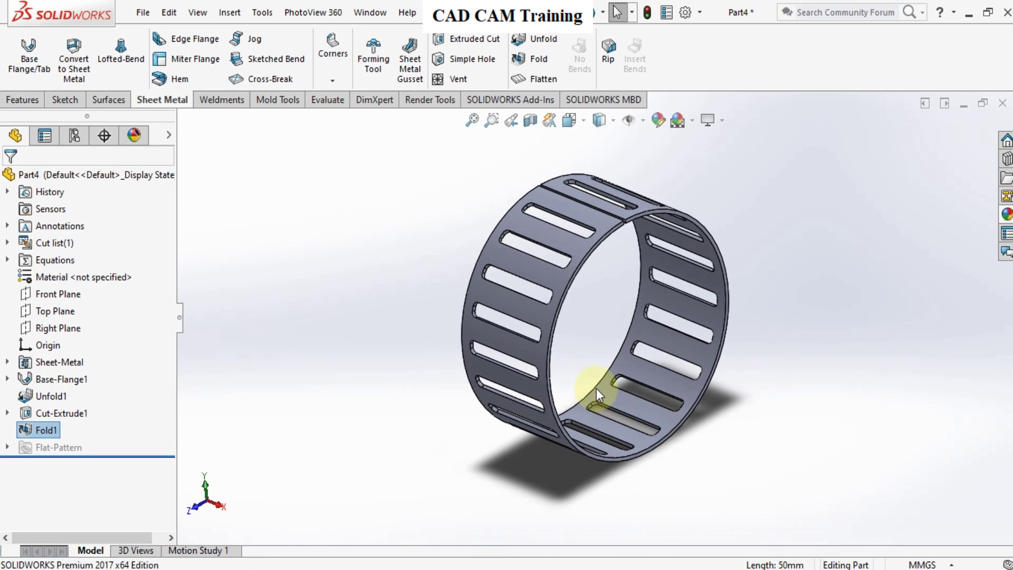
- Apply the polished steel appearance to the slotted cylinder and show it in isometric view
click(1006, 215)
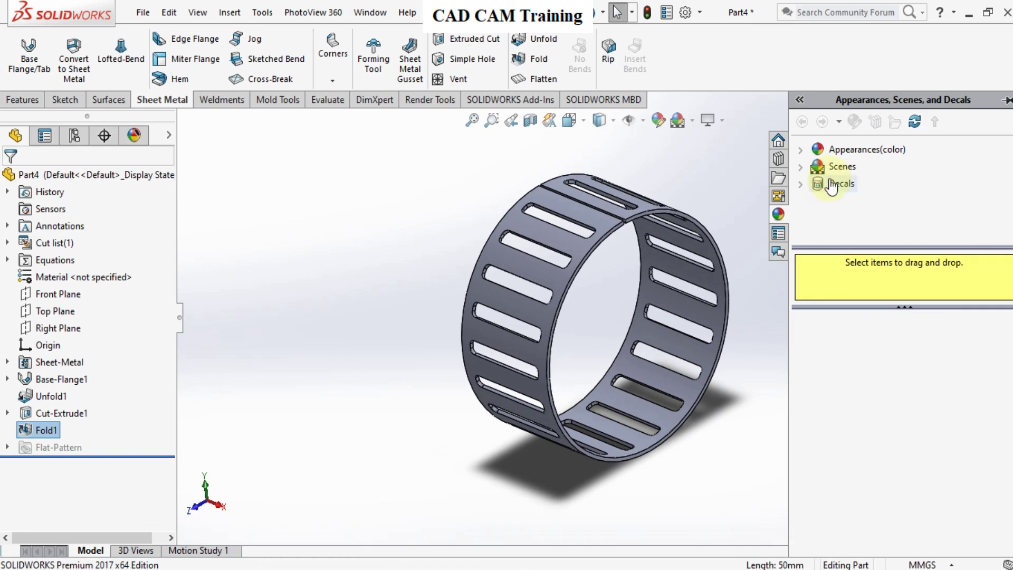
click(806, 154)
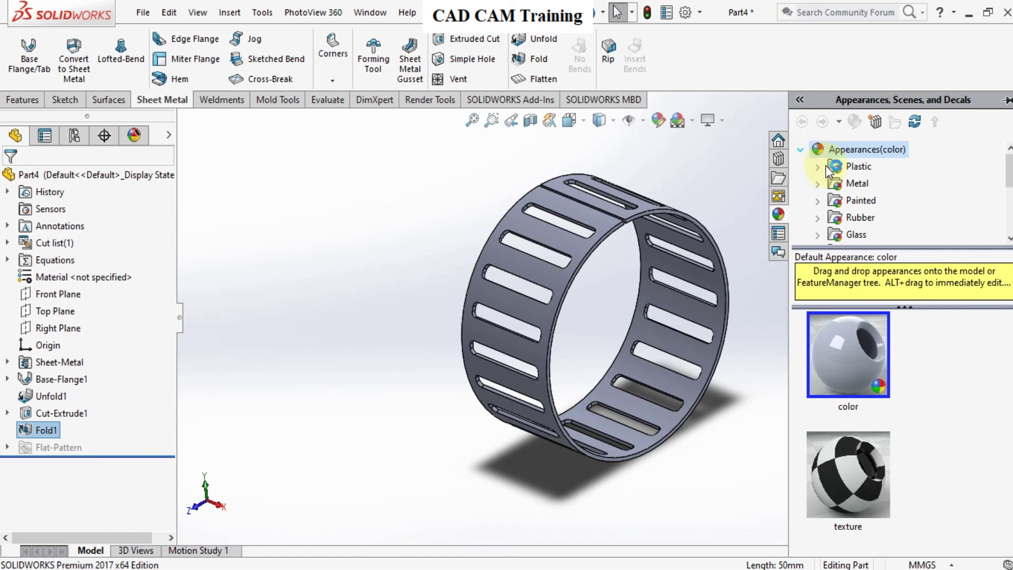
click(819, 182)
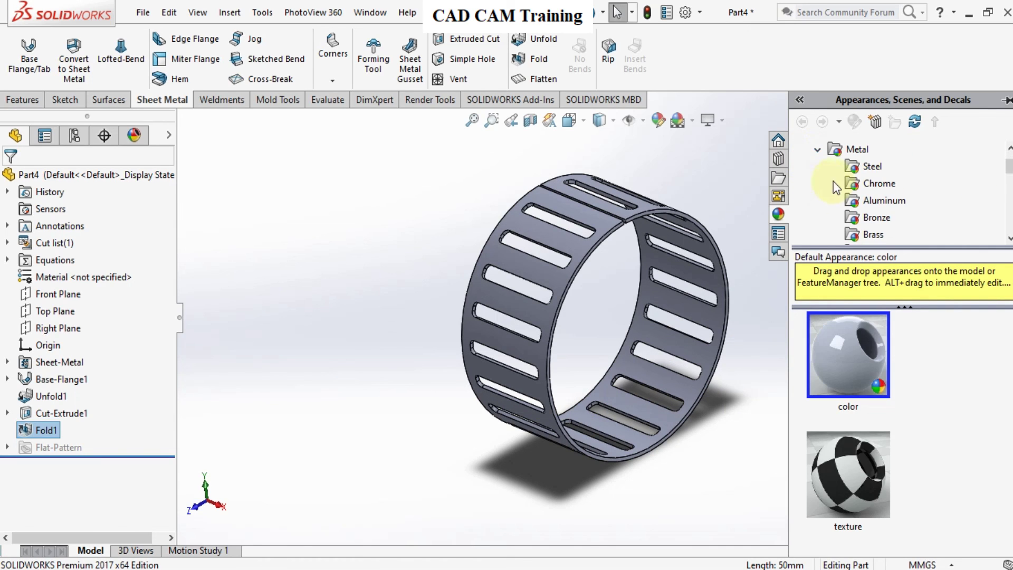
click(859, 168)
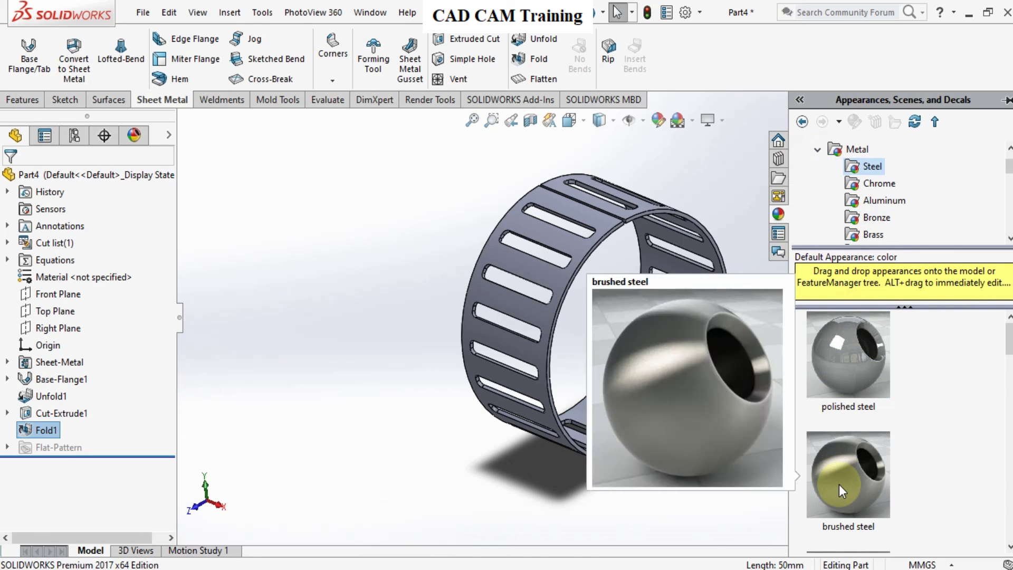
click(835, 343)
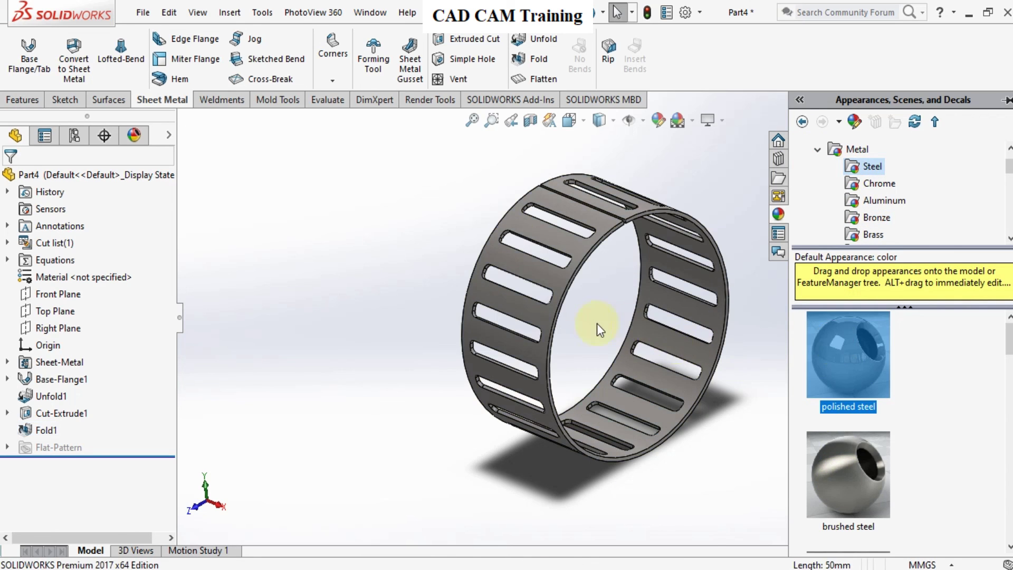
click(597, 324)
scroll(597, 337, up, 3)
mouse_move(597, 337)
middle_down()
mouse_move(706, 340)
mouse_move(577, 335)
middle_up()
key(ctrl+7)
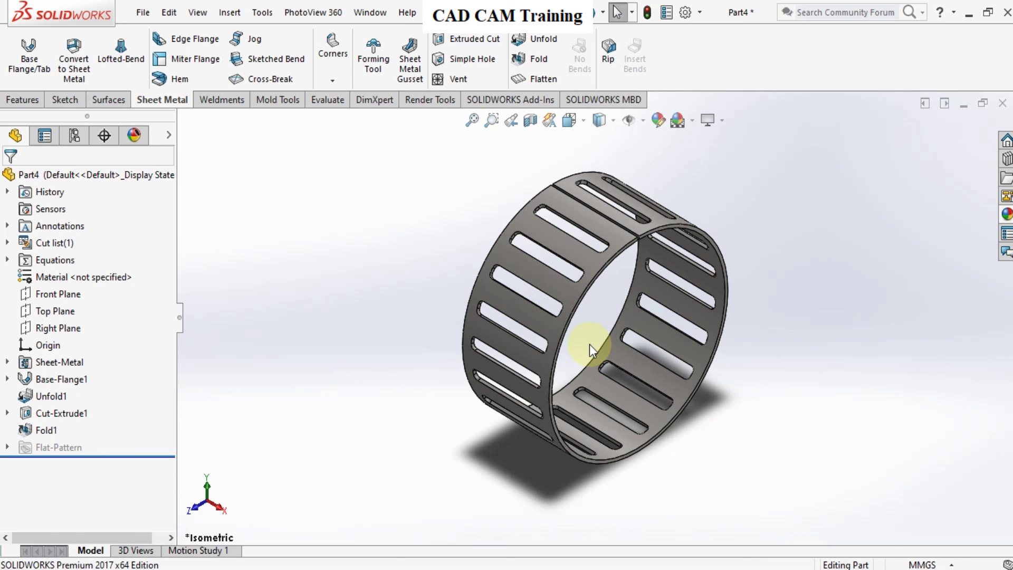